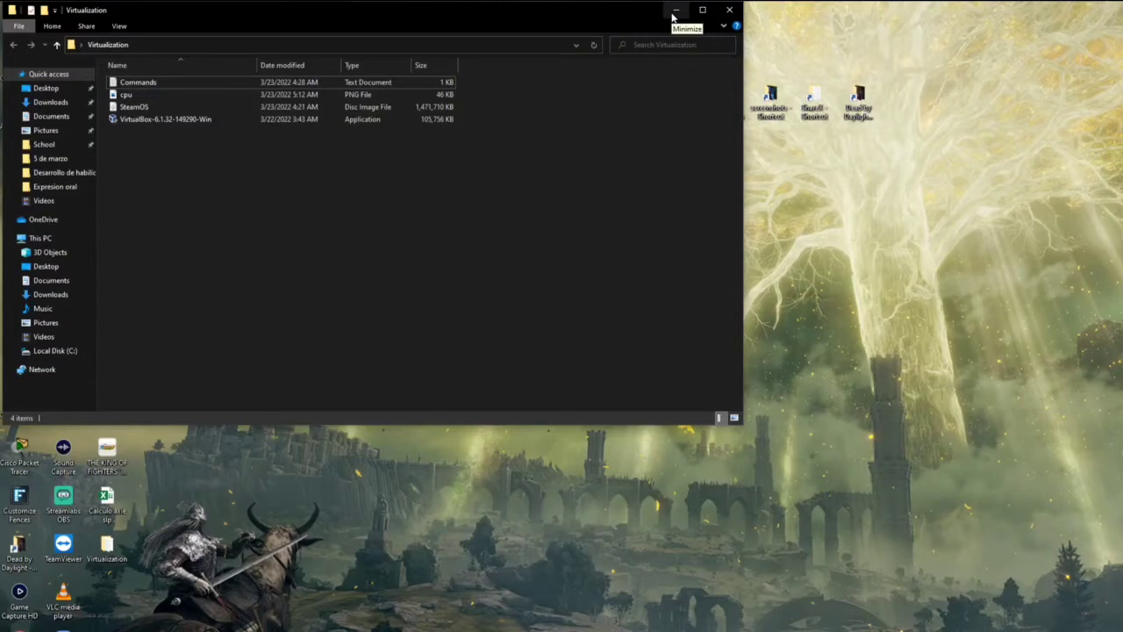
- Move the Virtualization folder window aside, search the web for "virtual box" in the browser, and open VirtualBox's Downloads page
{"action": "left_click_drag", "start_coordinate": [630, 12], "coordinate": [816, 32]}
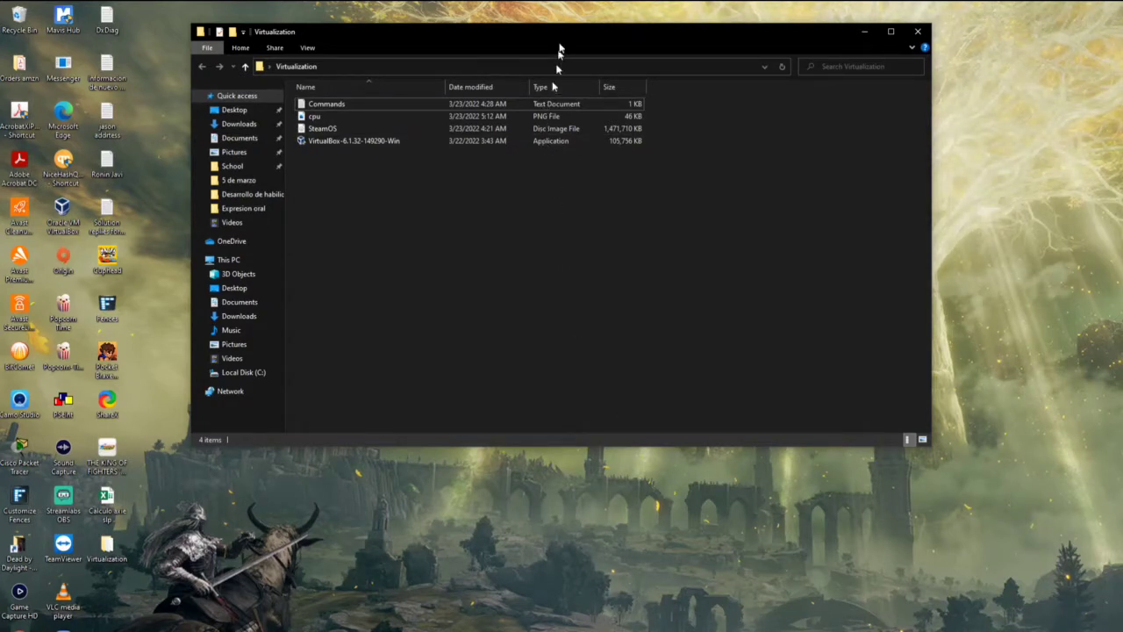
{"action": "left_click_drag", "start_coordinate": [560, 42], "coordinate": [836, 120]}
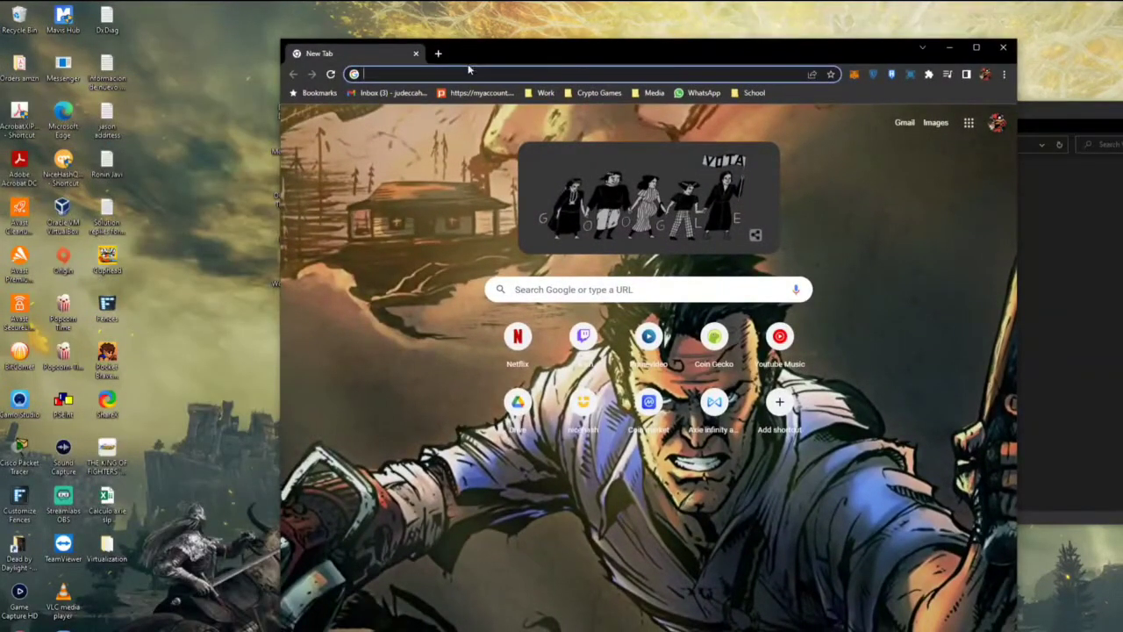
{"action": "type", "text": "vir"}
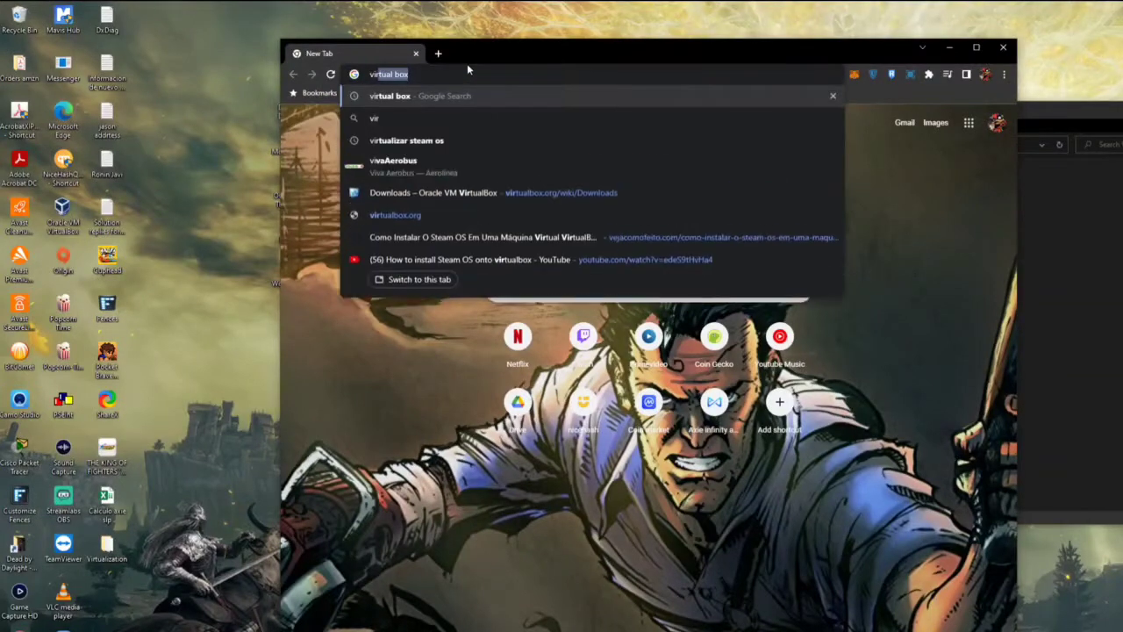
{"action": "type", "text": "tual box"}
{"action": "key", "text": "Return"}
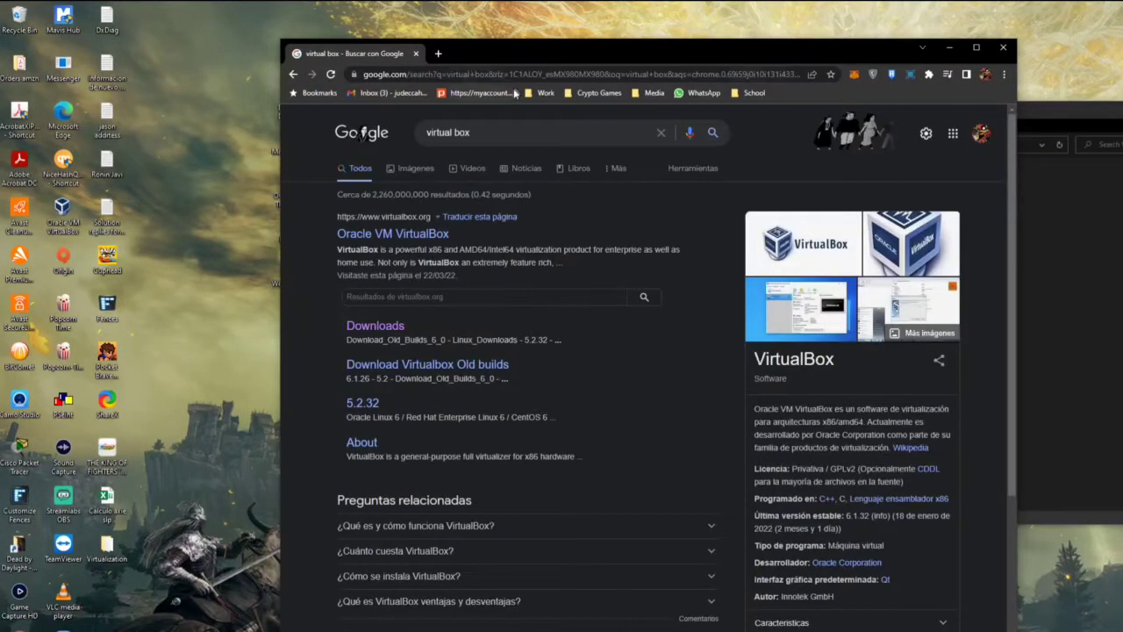
{"action": "left_click", "coordinate": [398, 327]}
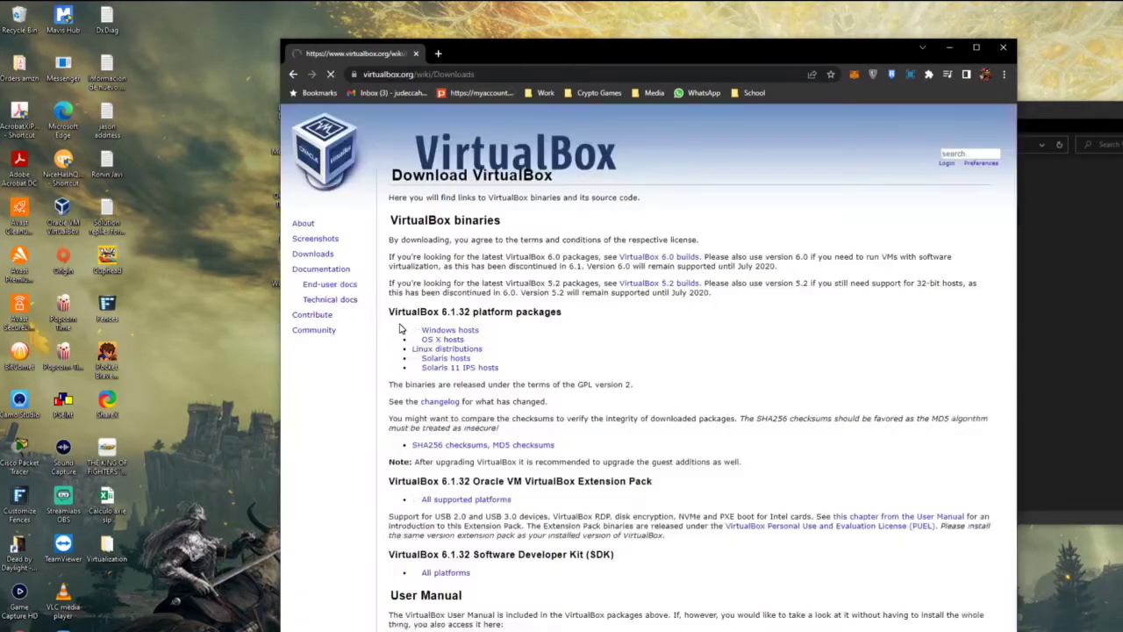
- Try to download the VirtualBox 6.1.32 platform package for Windows hosts
{"action": "double_click", "coordinate": [426, 315]}
{"action": "triple_click", "coordinate": [452, 332]}
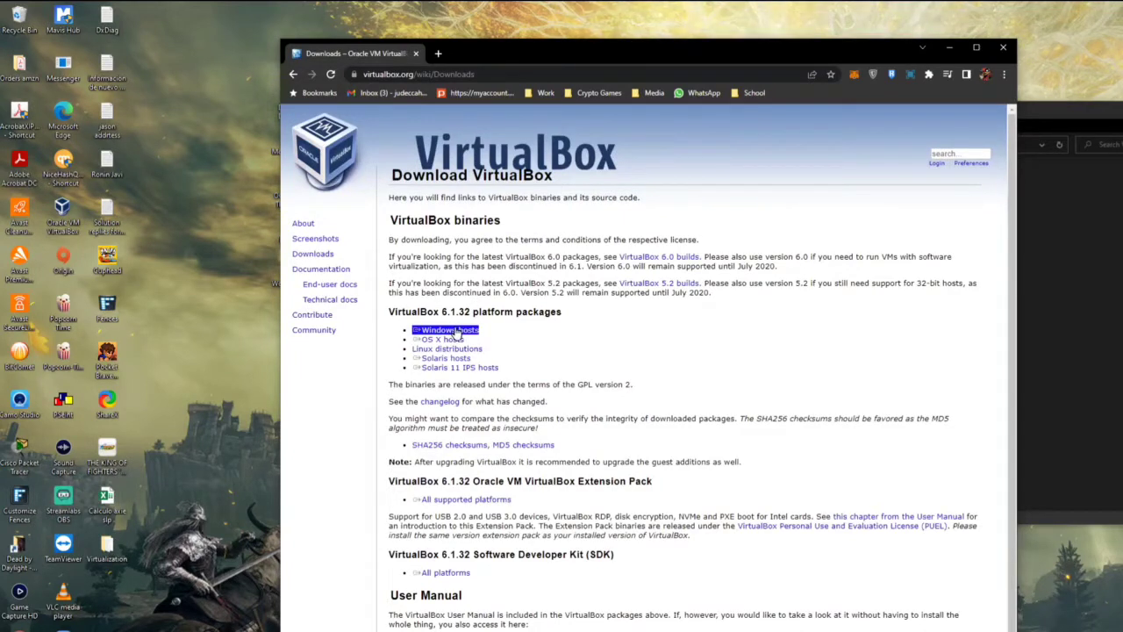
{"action": "left_click", "coordinate": [481, 332]}
{"action": "triple_click", "coordinate": [481, 331]}
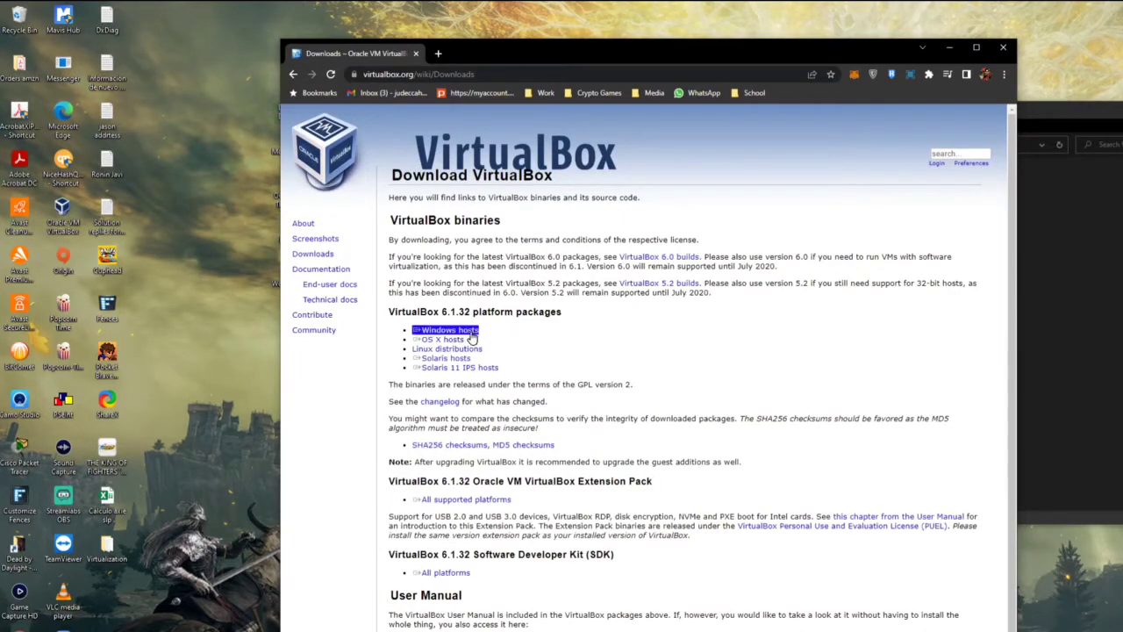
{"action": "left_click", "coordinate": [472, 335]}
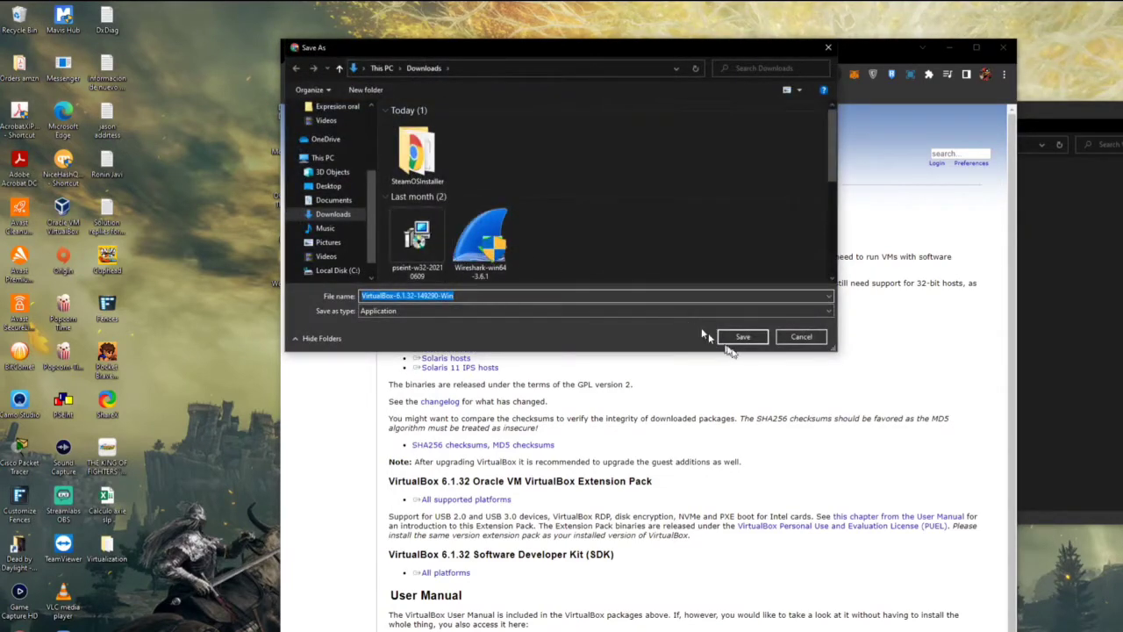
{"action": "left_click", "coordinate": [798, 337]}
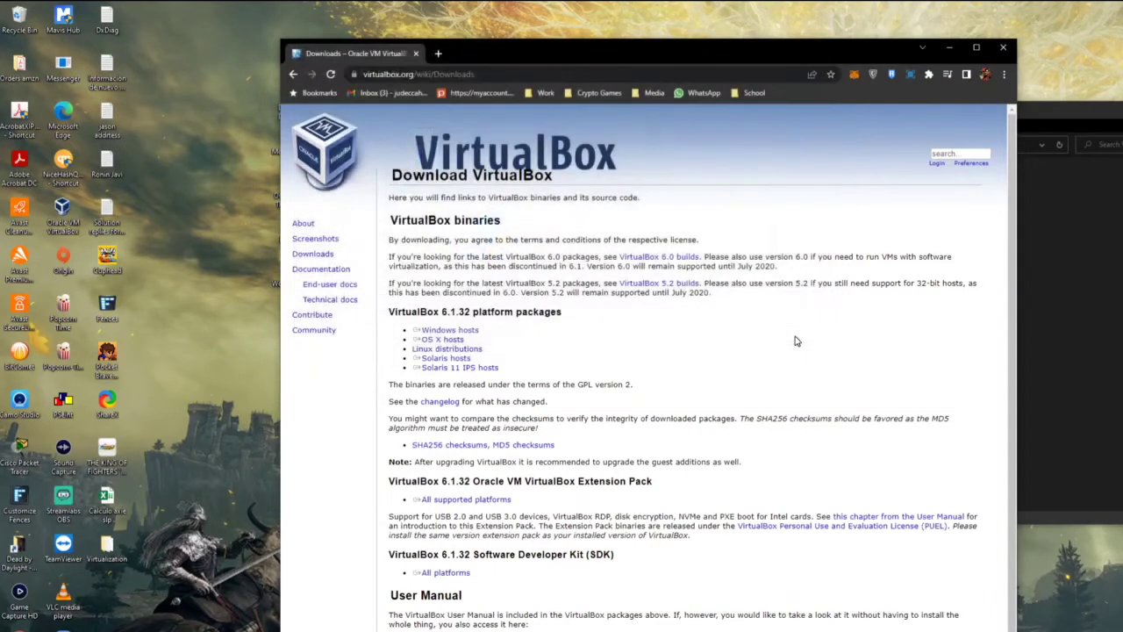
- Open the SteamOS Beta custom installation download page in a new browser tab and accept the Steam End User License Agreement
{"action": "left_click", "coordinate": [438, 54]}
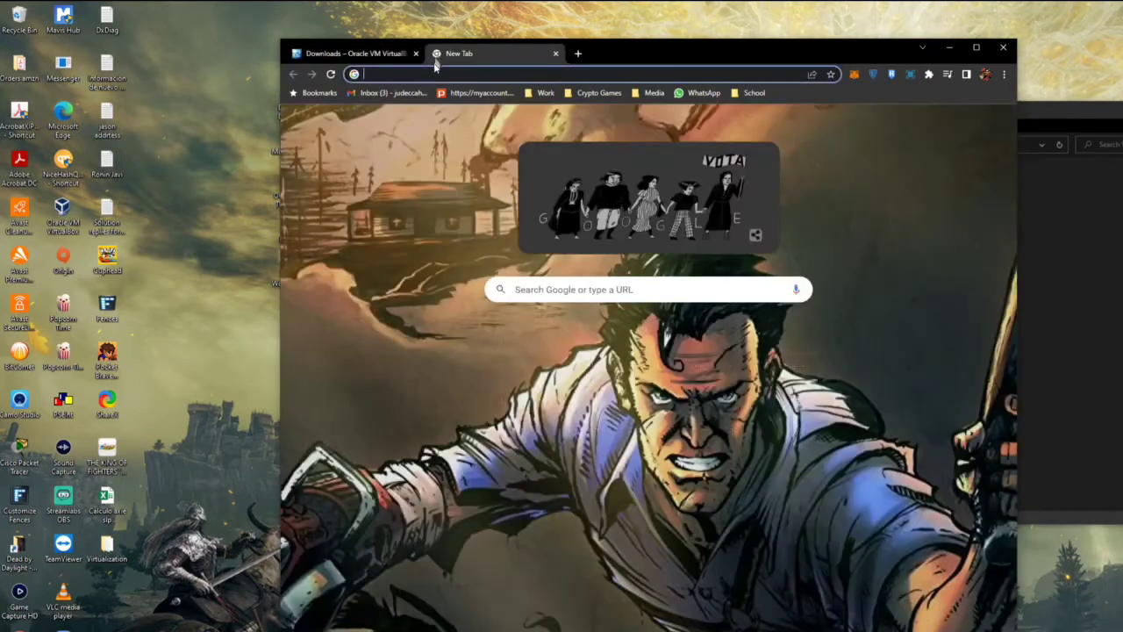
{"action": "left_click", "coordinate": [423, 67]}
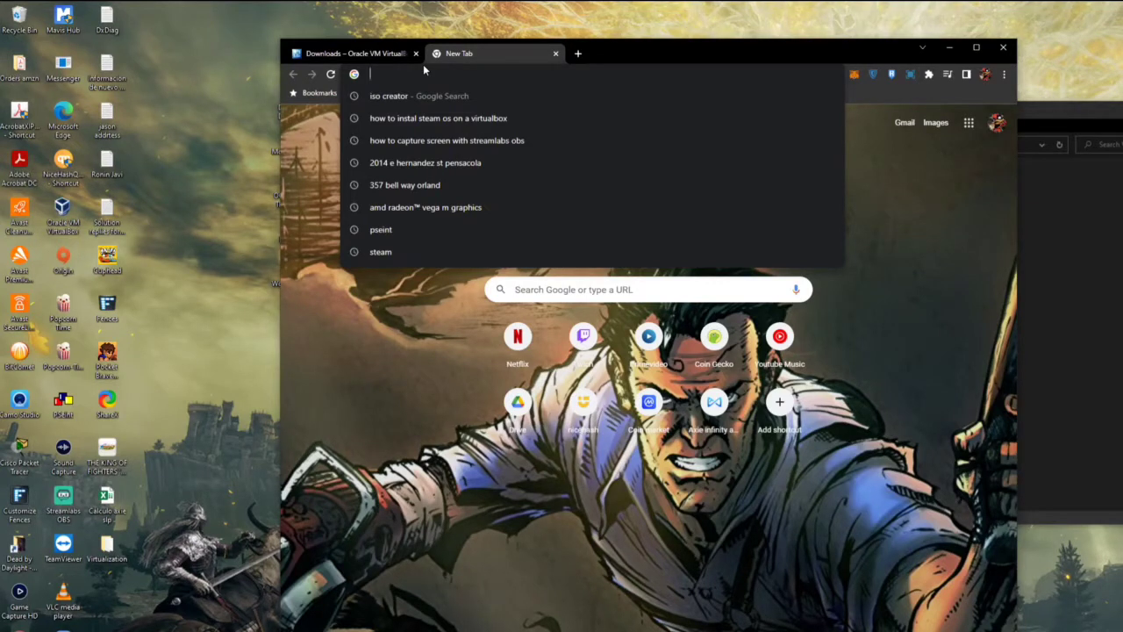
{"action": "type", "text": "stea"}
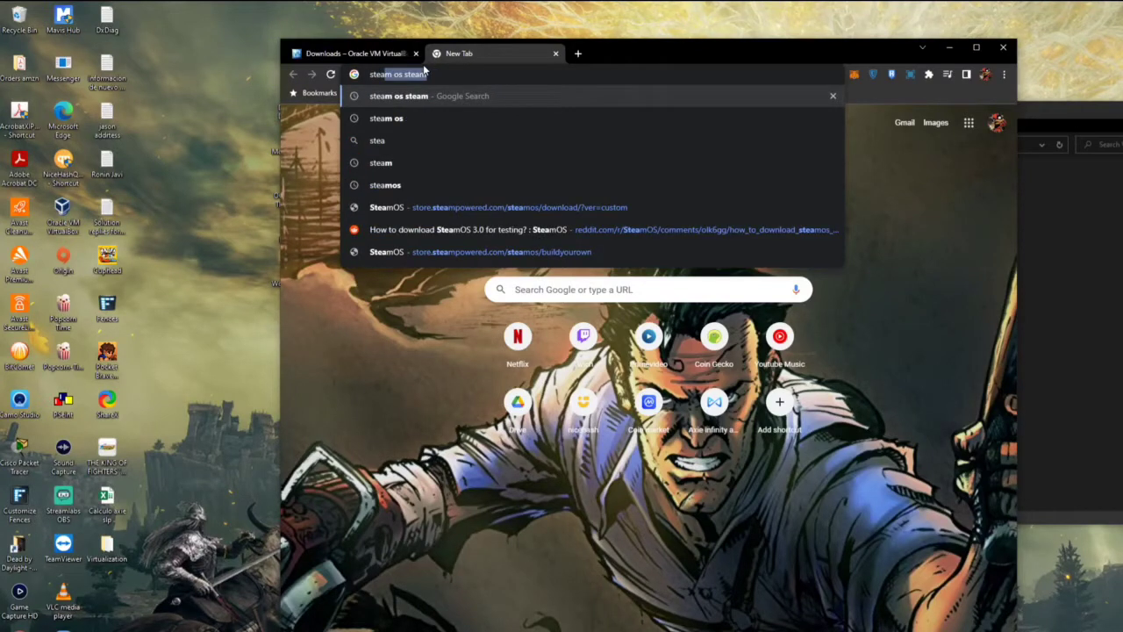
{"action": "type", "text": "m os"}
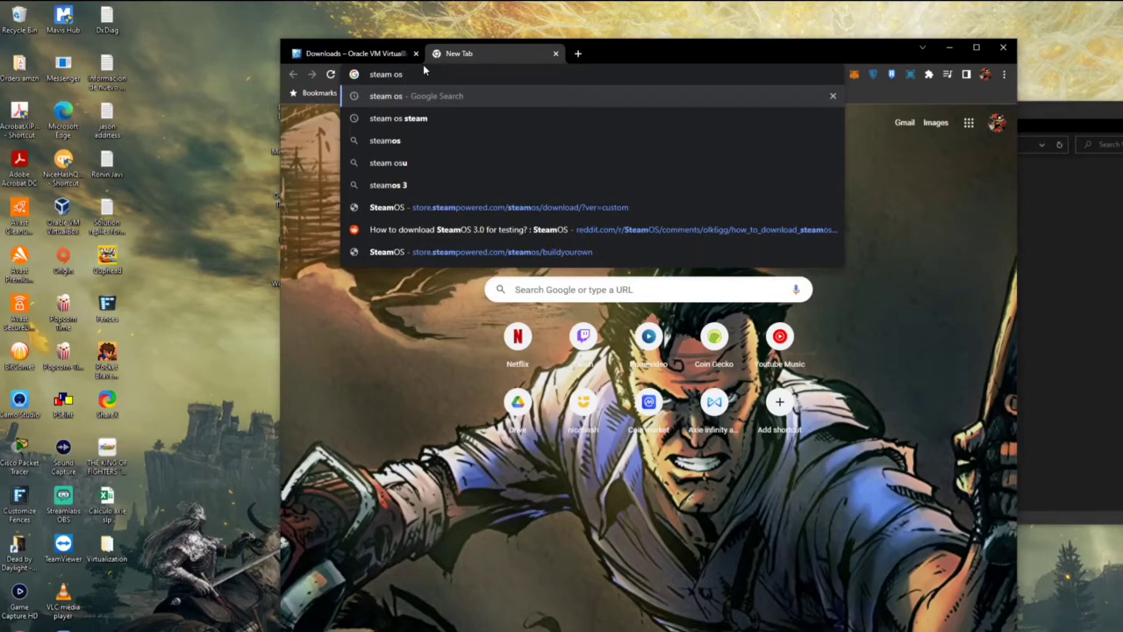
{"action": "left_click", "coordinate": [439, 207]}
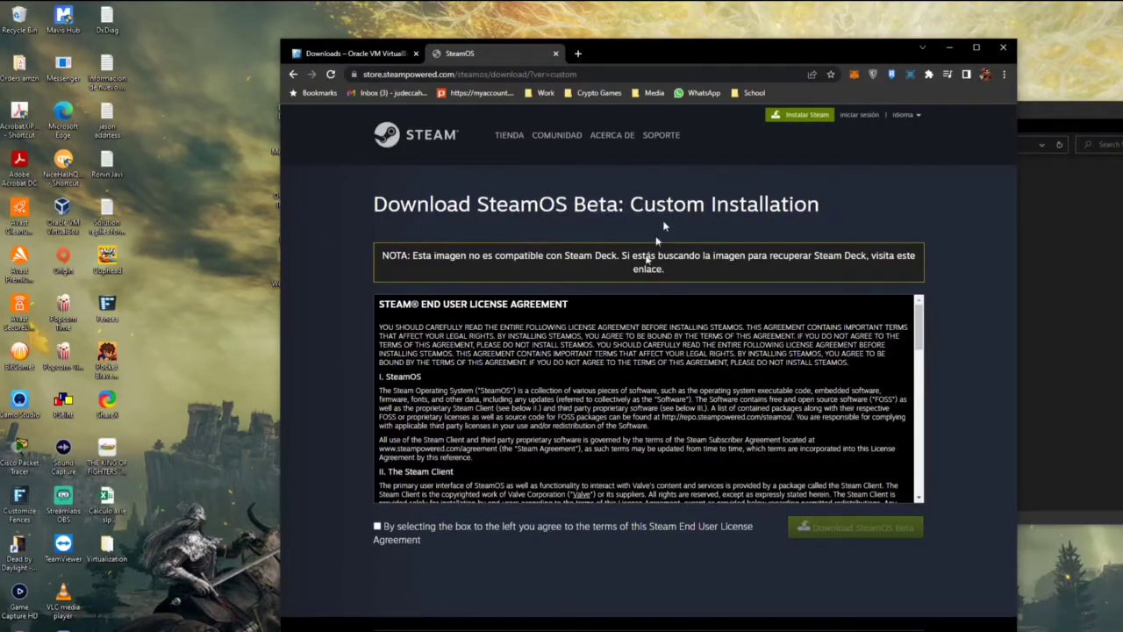
{"action": "left_click", "coordinate": [378, 526]}
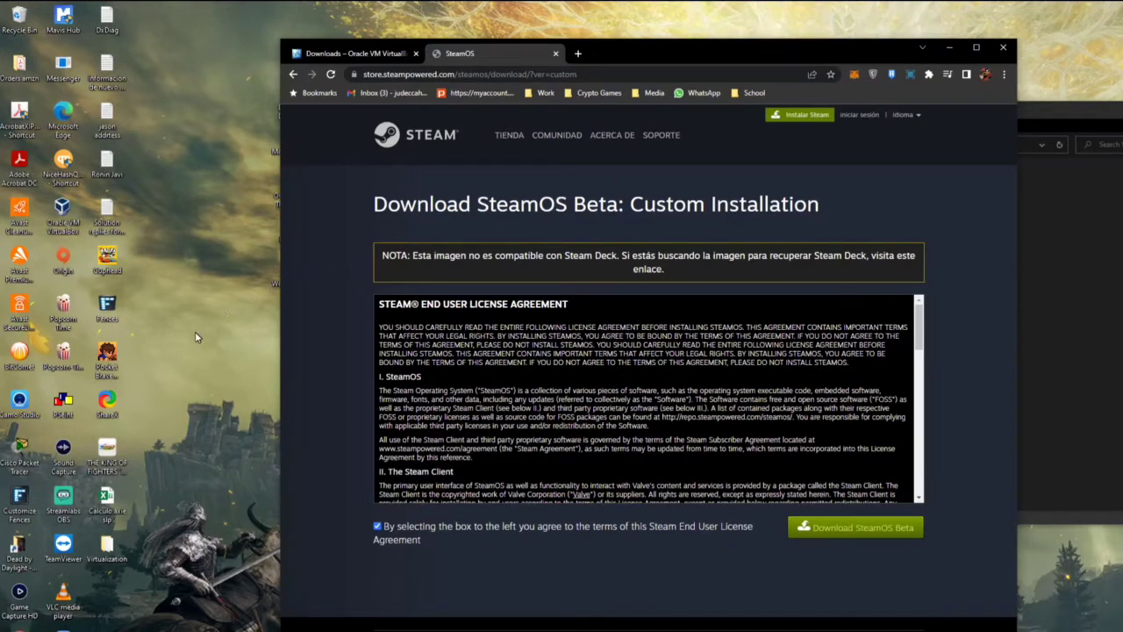
- Open Task Manager's CPU performance view and check the processor's virtualization status
{"action": "left_click_drag", "start_coordinate": [687, 51], "coordinate": [405, 15]}
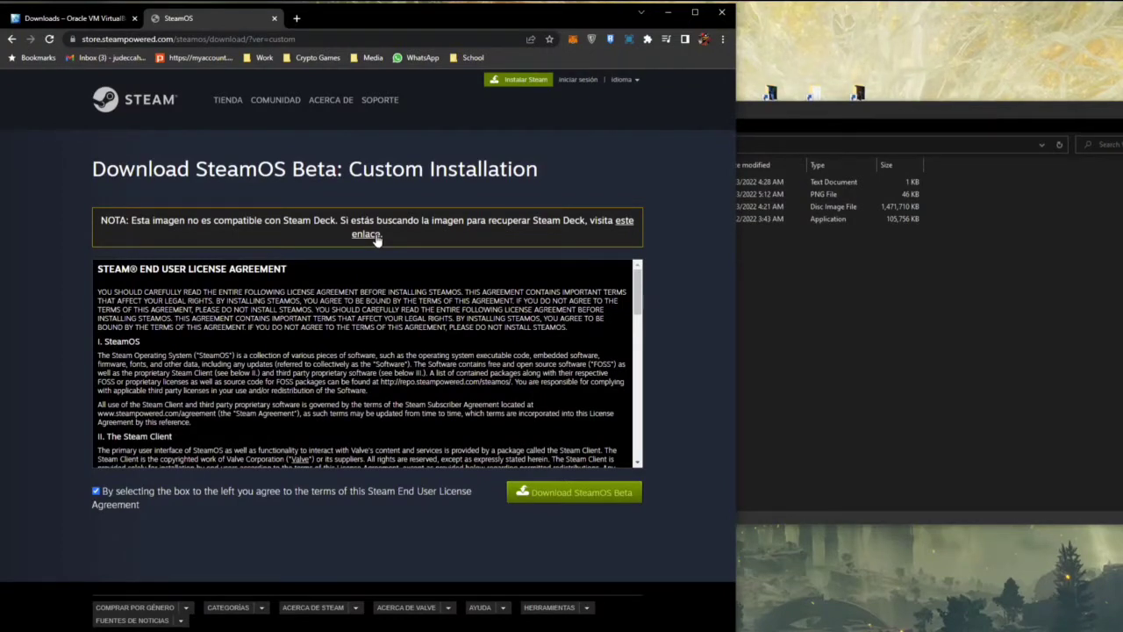
{"action": "key", "text": "ctrl+shift+Escape"}
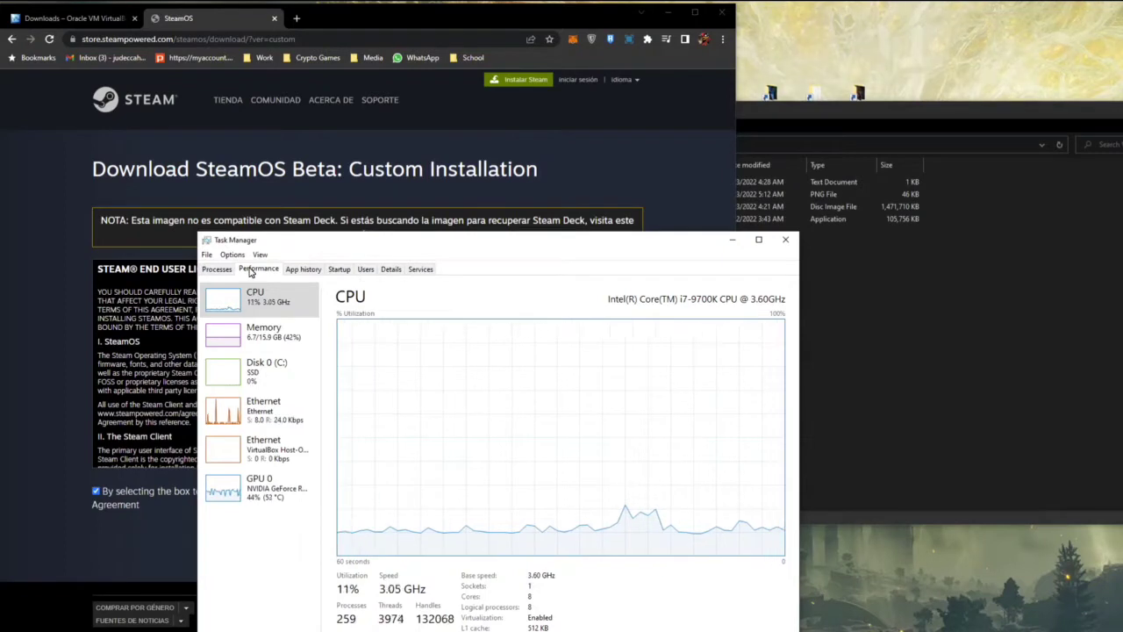
{"action": "left_click_drag", "start_coordinate": [428, 243], "coordinate": [479, 229]}
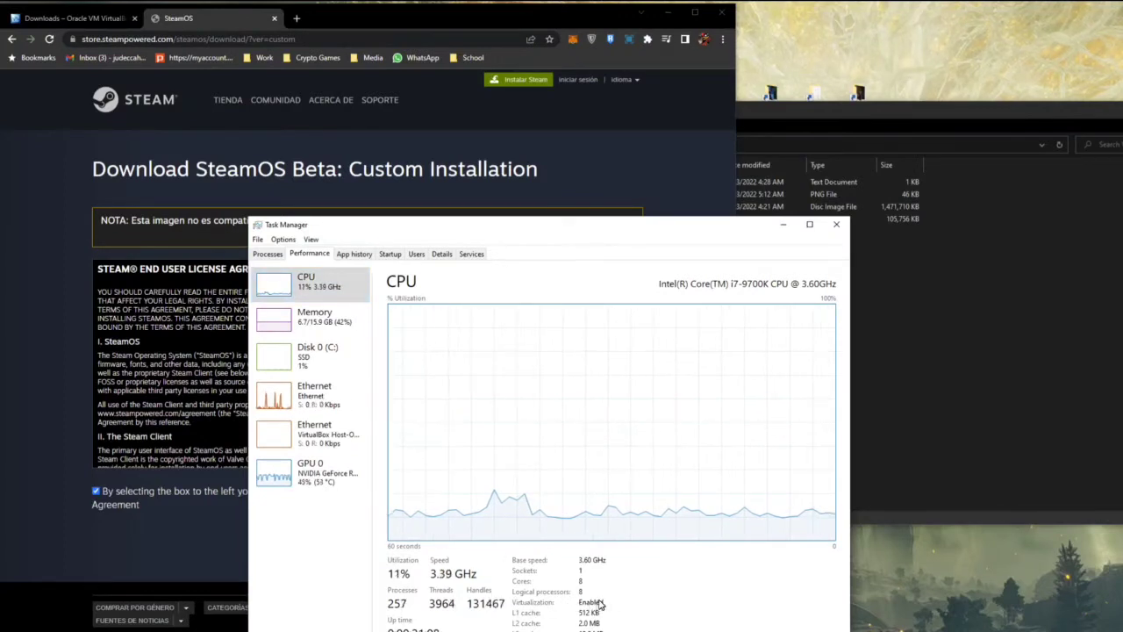
- View the cpu picture from the Virtualization folder, examine the virtualization status it shows, and close it
{"action": "left_click", "coordinate": [917, 407]}
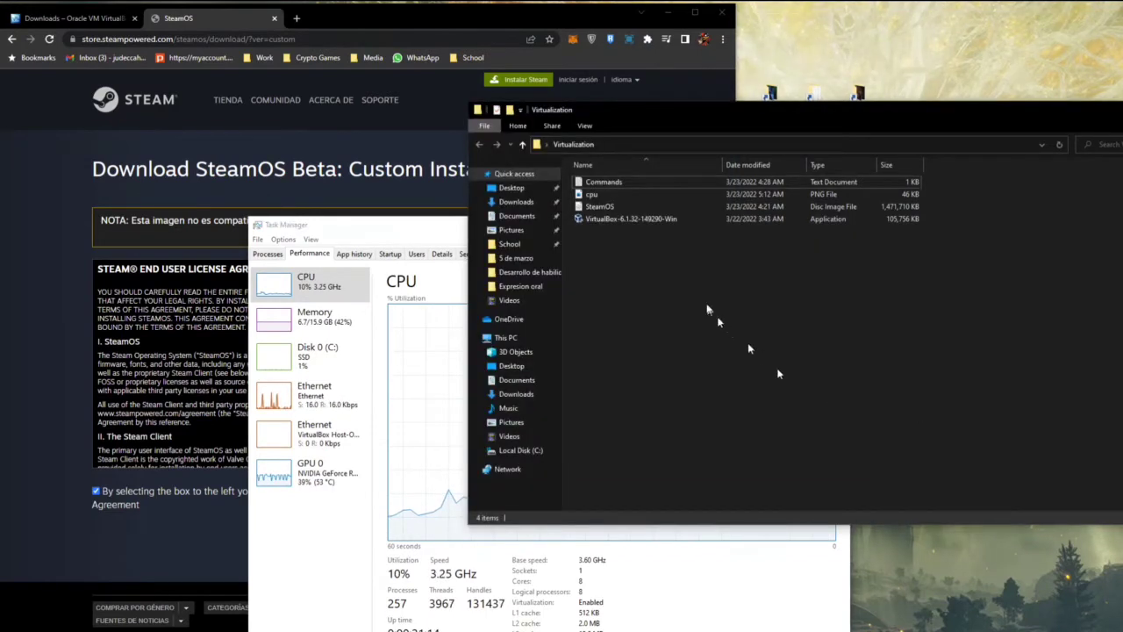
{"action": "left_click", "coordinate": [624, 194]}
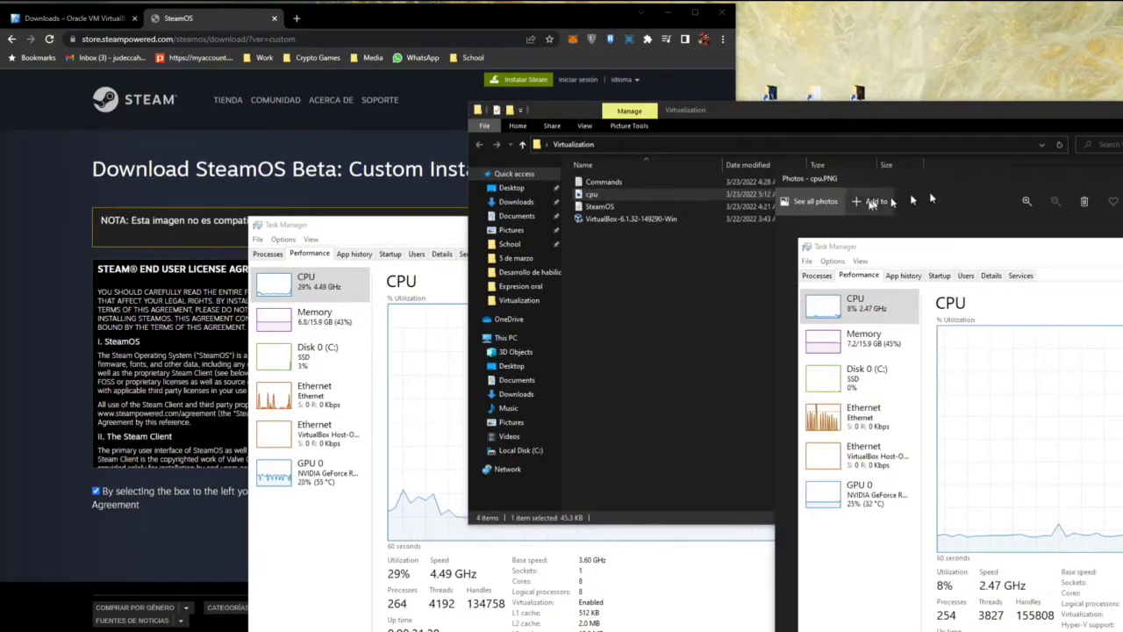
{"action": "left_click_drag", "start_coordinate": [914, 176], "coordinate": [327, 155]}
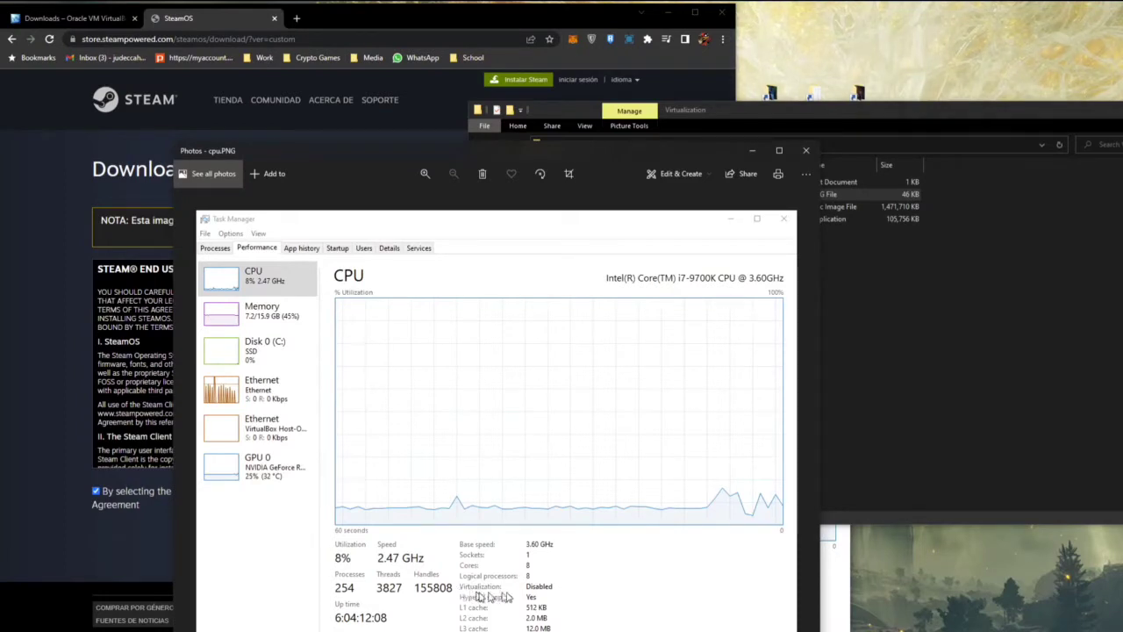
{"action": "left_click", "coordinate": [802, 150]}
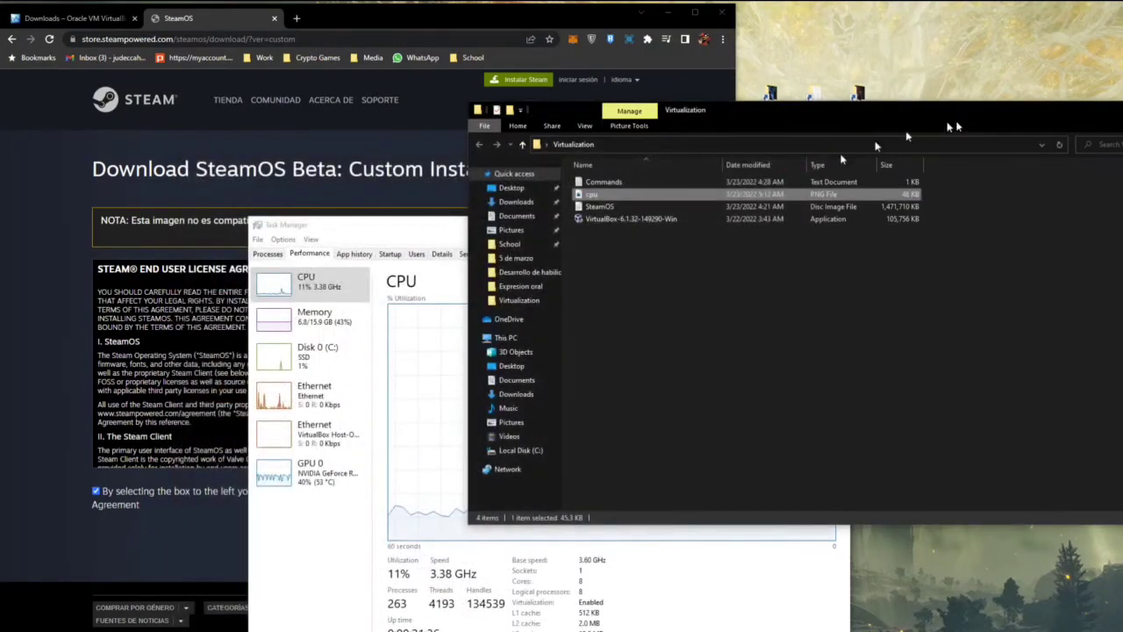
- Move the Virtualization folder window aside and minimize Task Manager and the browser to clear the desktop
{"action": "left_click_drag", "start_coordinate": [1112, 117], "coordinate": [1122, 173]}
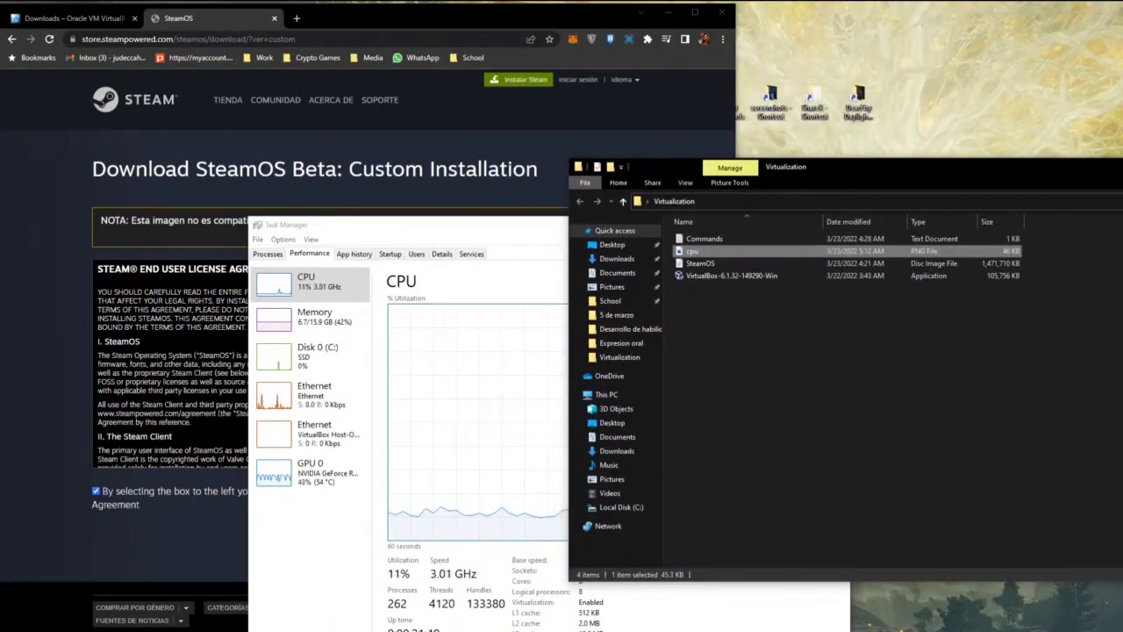
{"action": "left_click_drag", "start_coordinate": [965, 166], "coordinate": [1085, 101]}
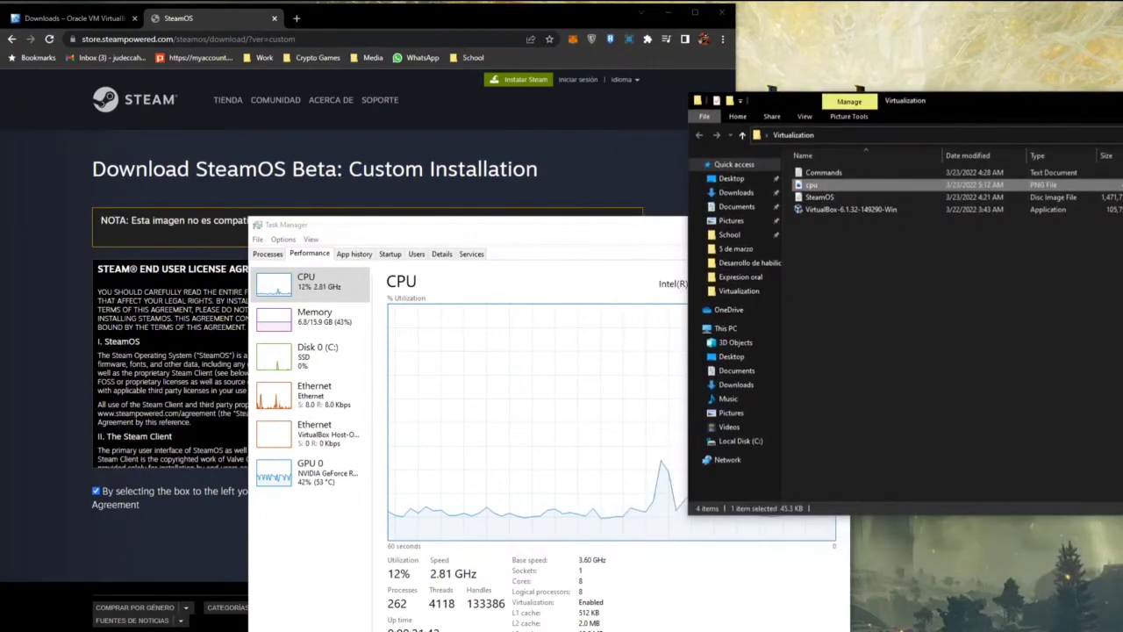
{"action": "left_click", "coordinate": [586, 618]}
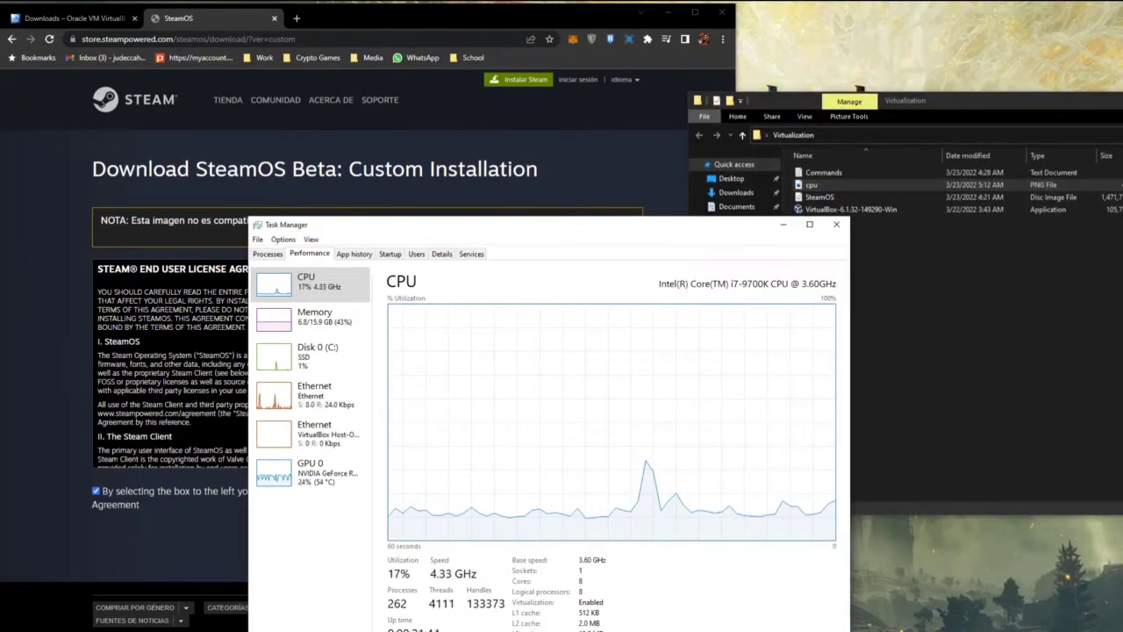
{"action": "left_click", "coordinate": [783, 226]}
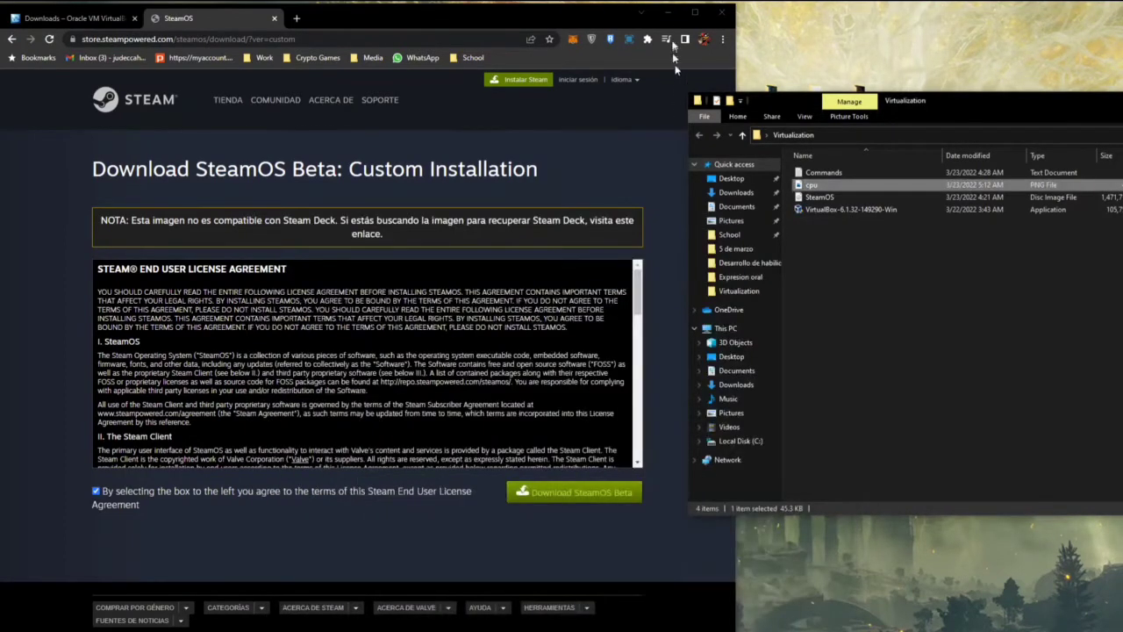
{"action": "left_click", "coordinate": [667, 14]}
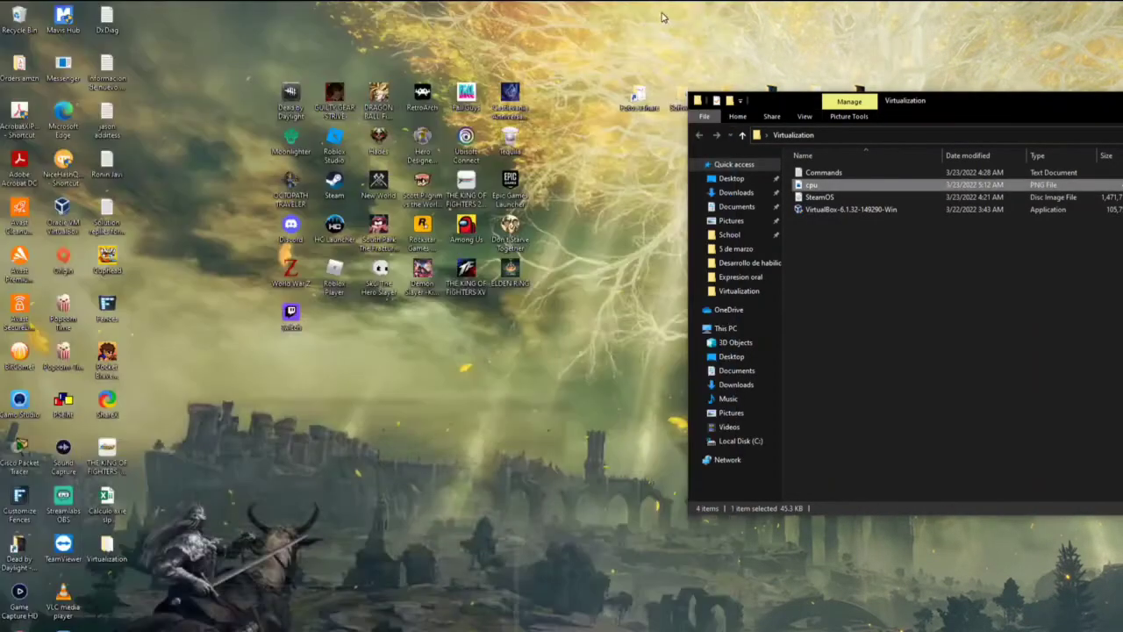
- Launch Oracle VM VirtualBox and start creating a new virtual machine named StemOS
{"action": "double_click", "coordinate": [63, 211]}
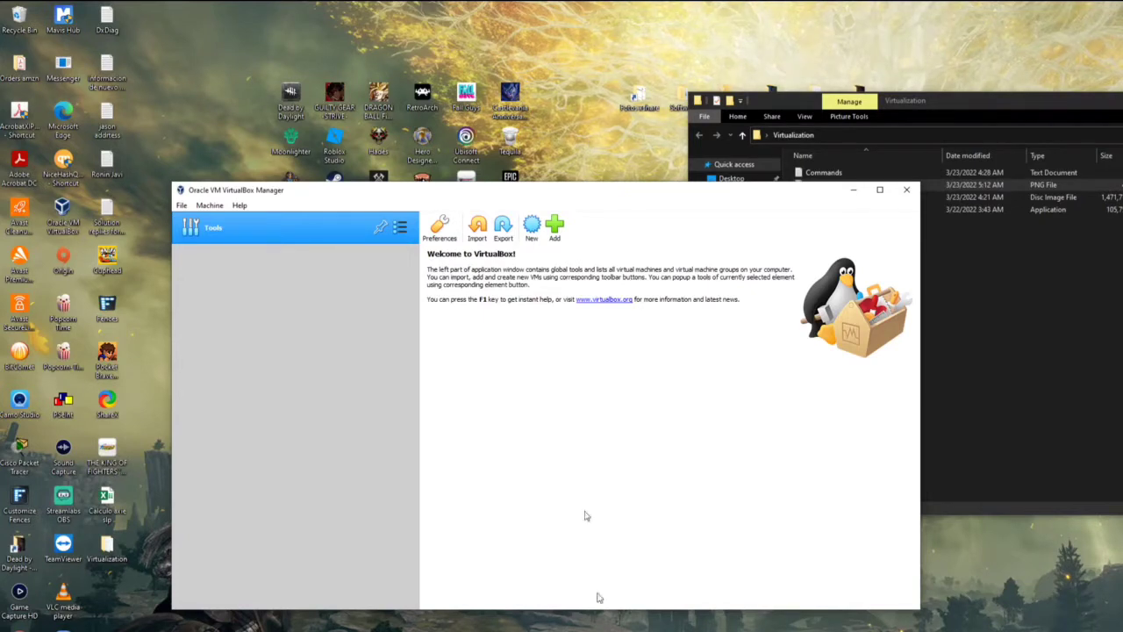
{"action": "left_click", "coordinate": [529, 227]}
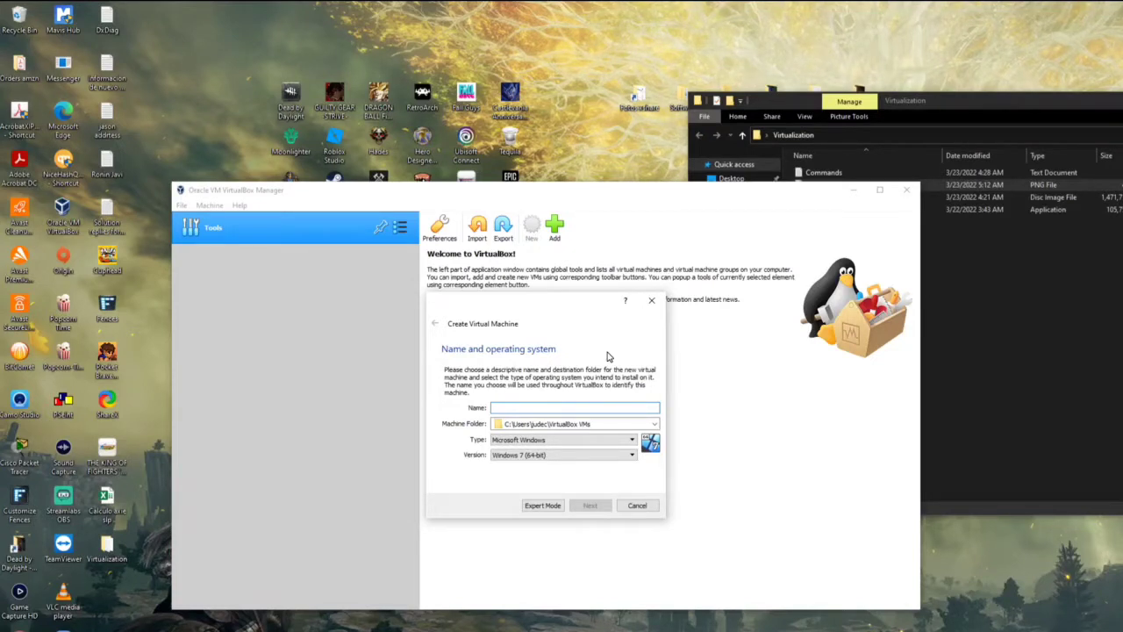
{"action": "type", "text": "Ste"}
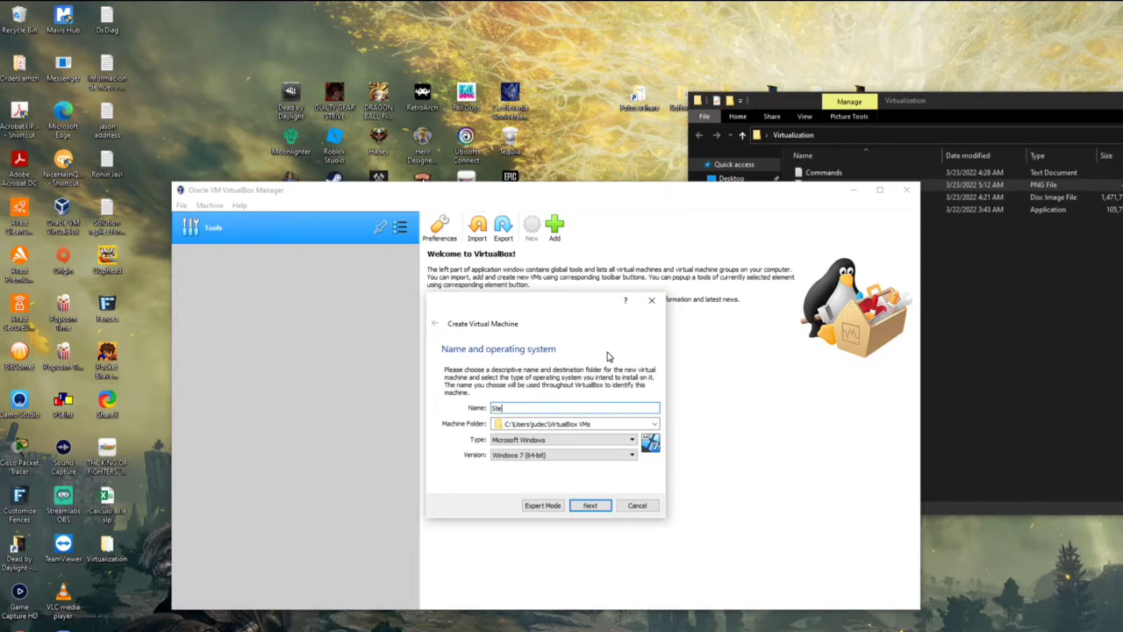
{"action": "type", "text": "mOS"}
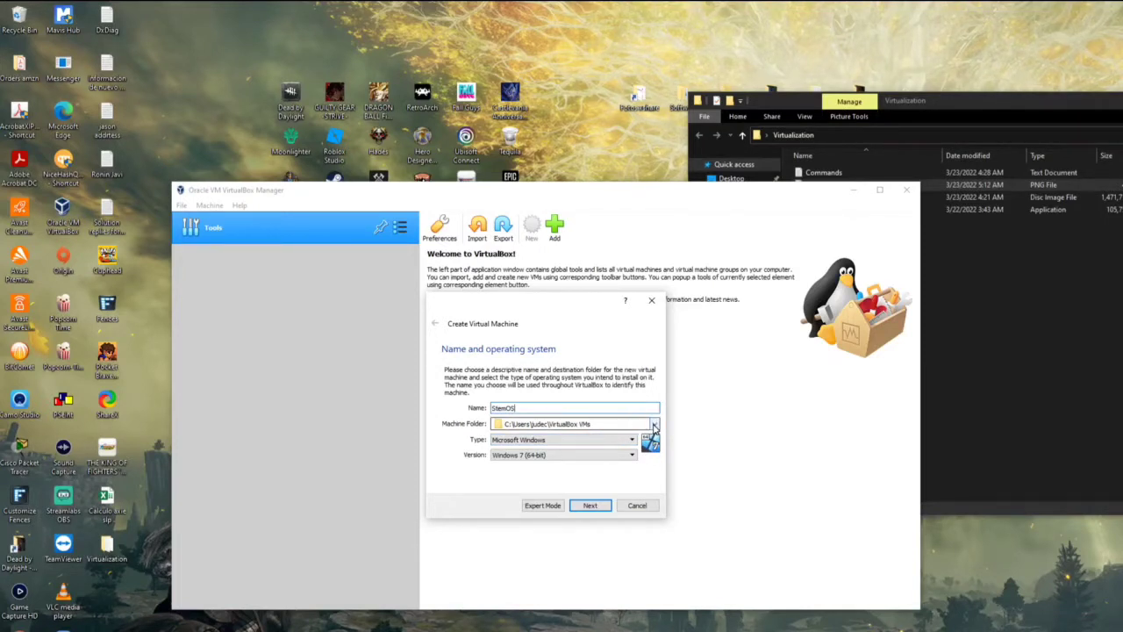
- Set the new machine's operating system type to Linux and version to Debian (64-bit), and continue to the memory settings
{"action": "left_click", "coordinate": [600, 447]}
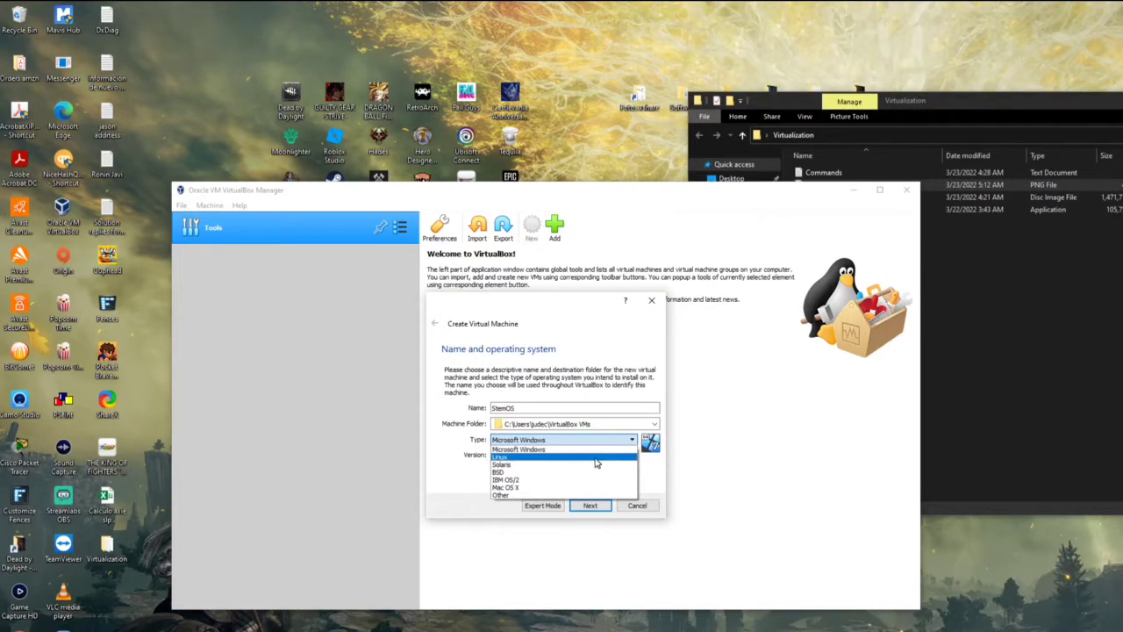
{"action": "left_click", "coordinate": [595, 458]}
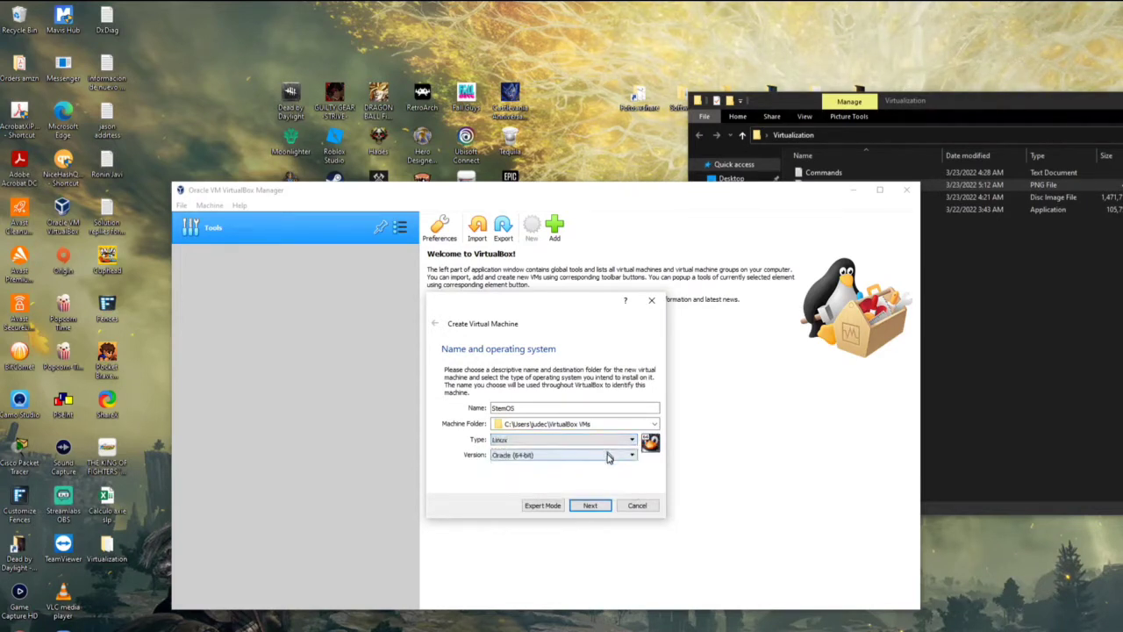
{"action": "left_click", "coordinate": [606, 455]}
{"action": "scroll", "coordinate": [579, 487], "scroll_direction": "up", "scroll_amount": 3}
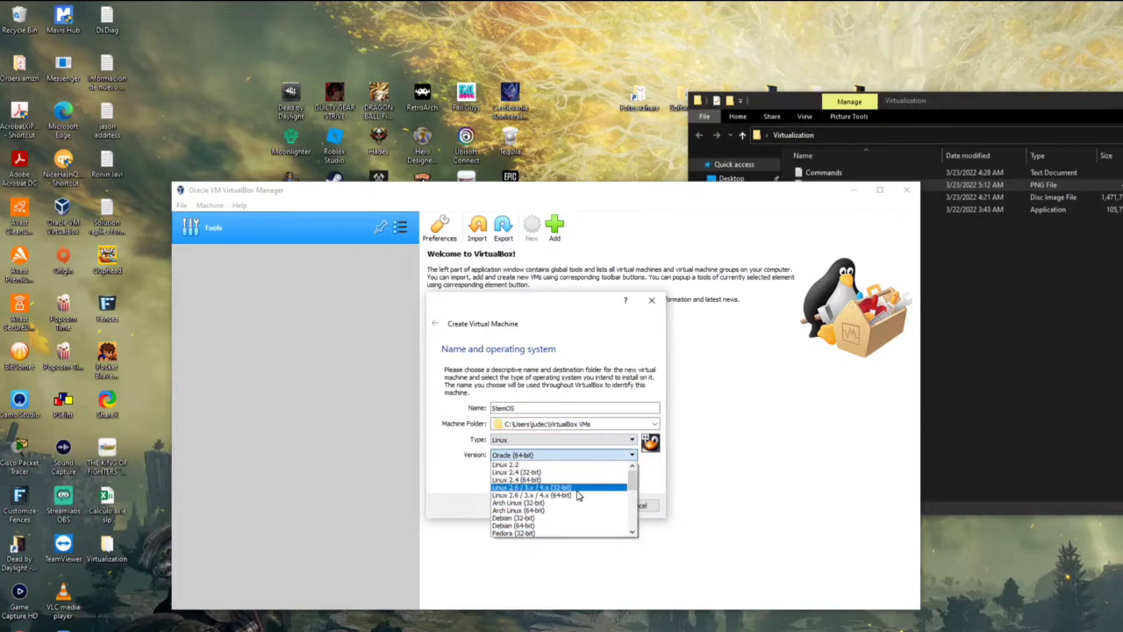
{"action": "scroll", "coordinate": [562, 487], "scroll_direction": "down", "scroll_amount": 1}
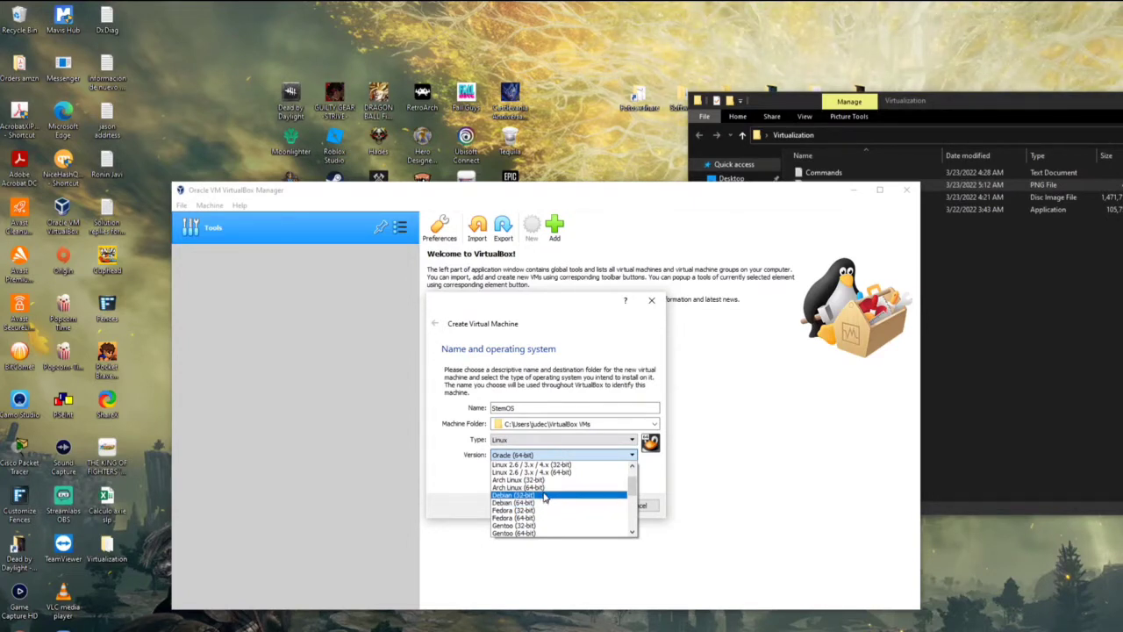
{"action": "left_click", "coordinate": [545, 505]}
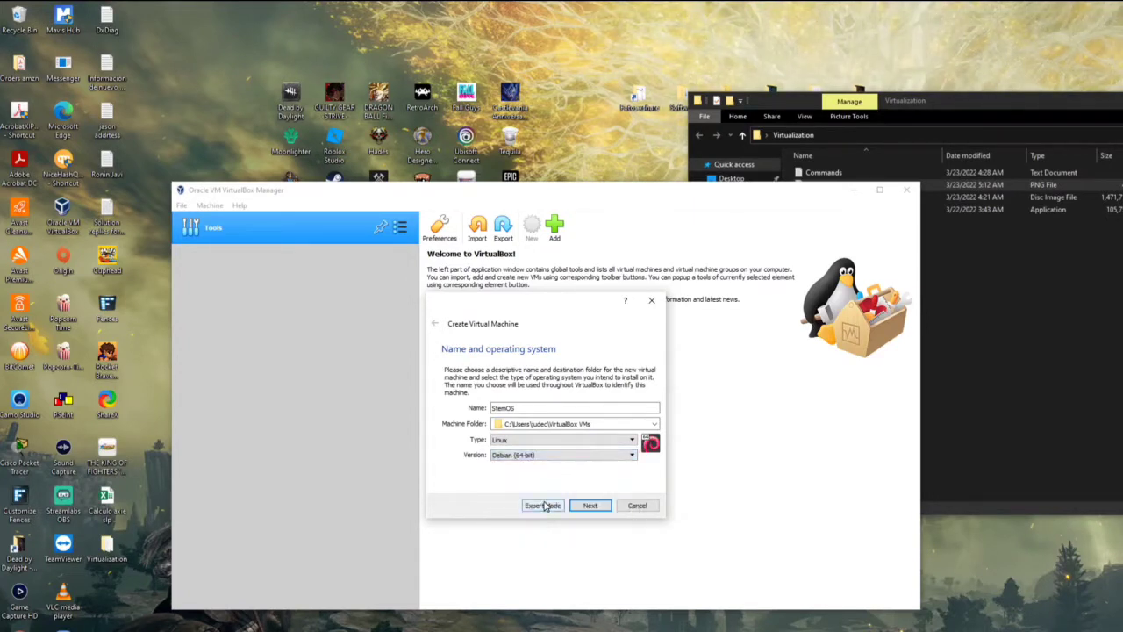
{"action": "left_click", "coordinate": [589, 507]}
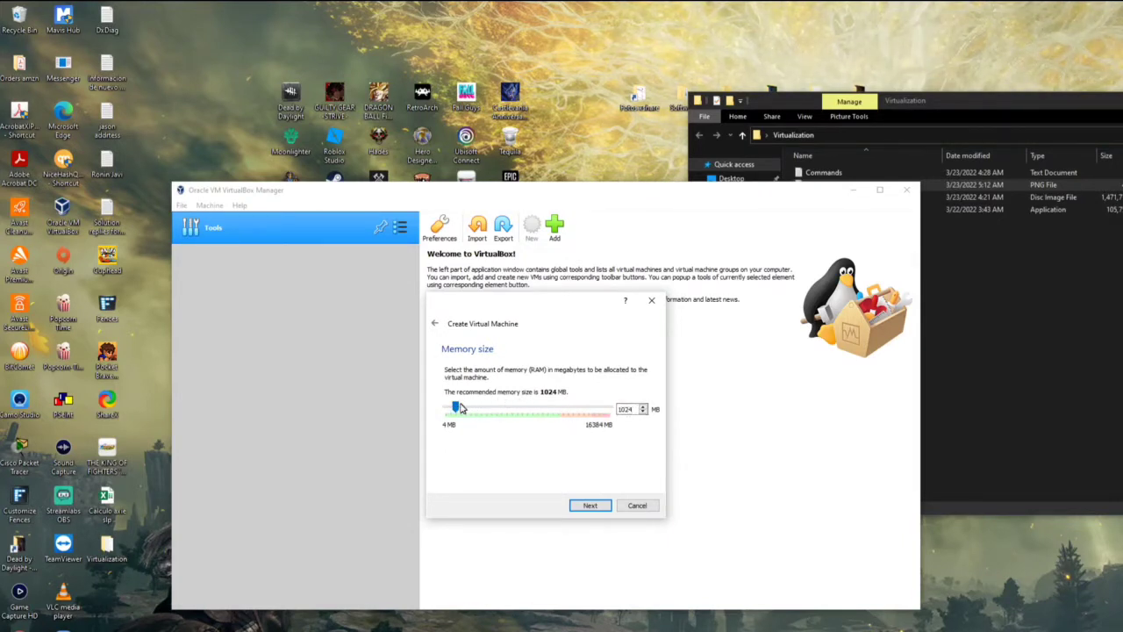
- Allocate 8000 MB of memory to the new machine and continue to the hard disk options
{"action": "double_click", "coordinate": [627, 408]}
{"action": "type", "text": "8000"}
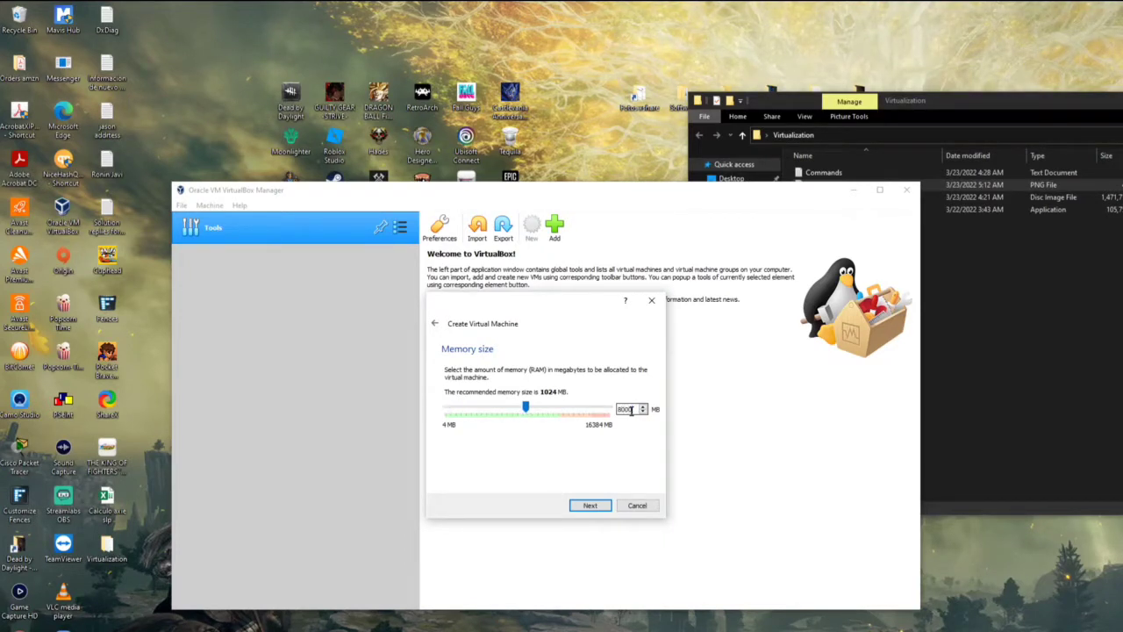
{"action": "left_click", "coordinate": [591, 506]}
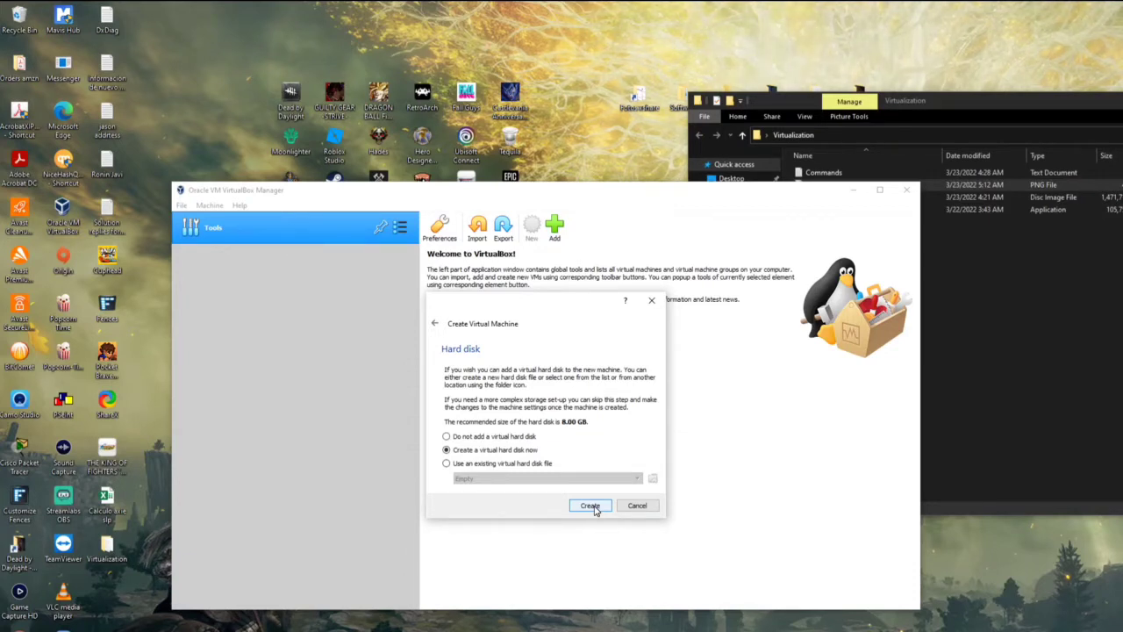
- Choose to create a virtual hard disk now, as a dynamically allocated VDI (VirtualBox Disk Image)
{"action": "left_click_drag", "start_coordinate": [563, 309], "coordinate": [782, 166]}
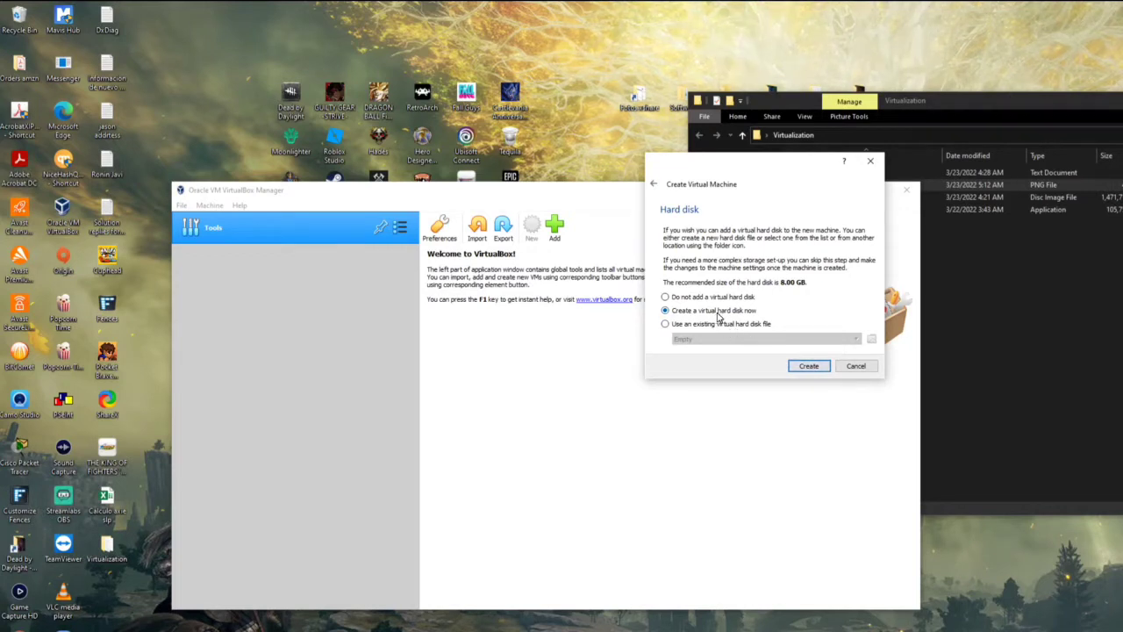
{"action": "left_click", "coordinate": [808, 366]}
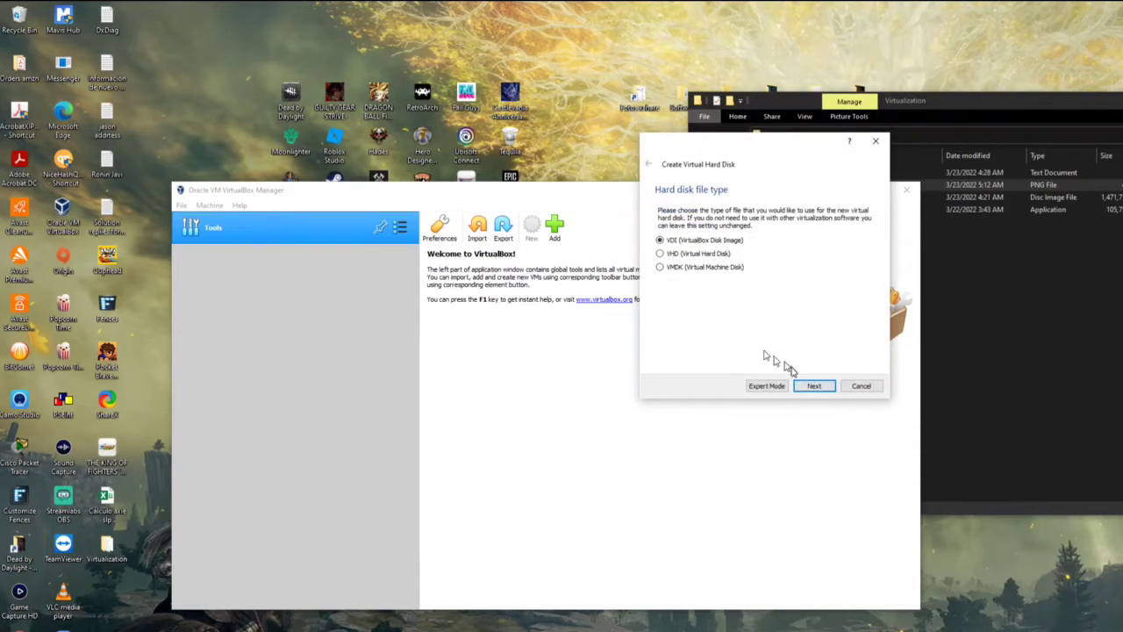
{"action": "left_click", "coordinate": [814, 388]}
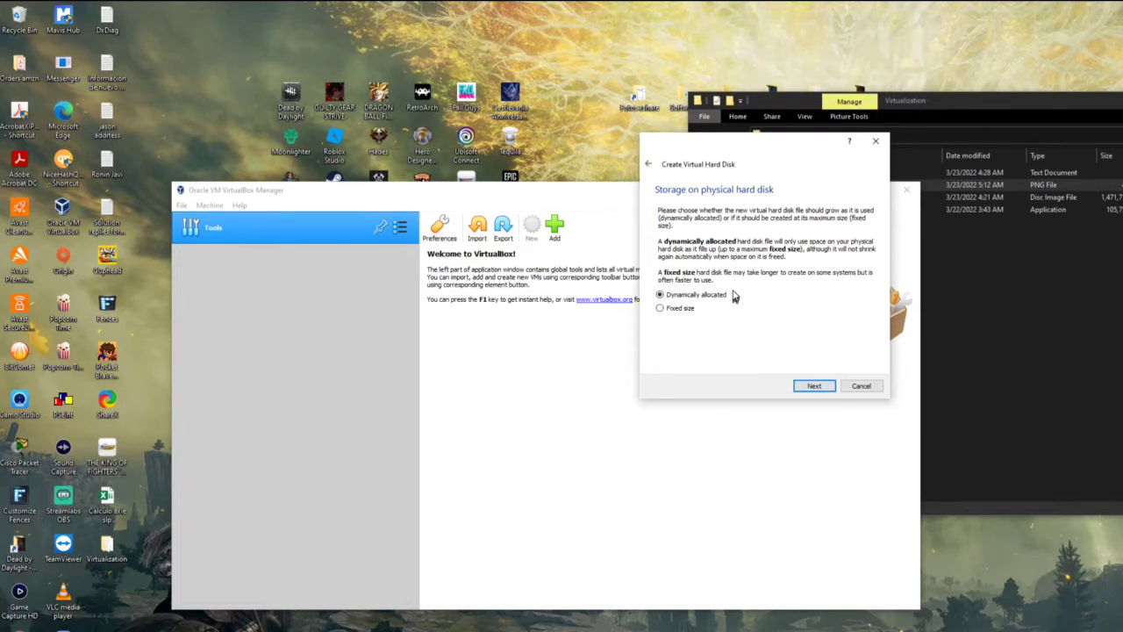
{"action": "left_click", "coordinate": [813, 386]}
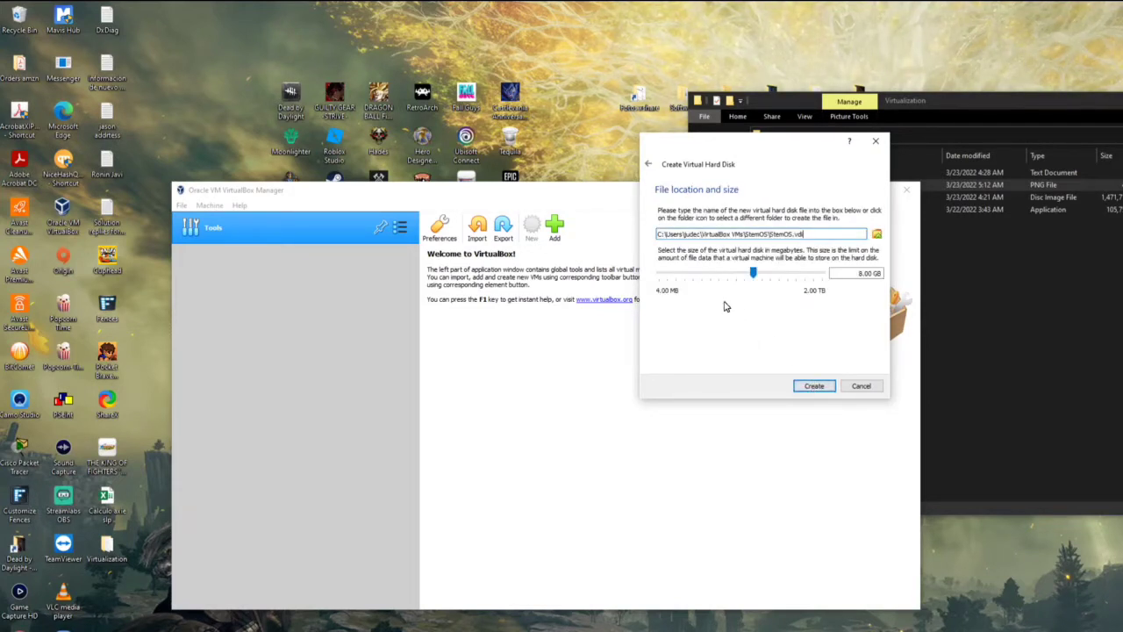
- Set the virtual hard disk size to 120 GB and create the disk
{"action": "left_click", "coordinate": [860, 273]}
{"action": "left_click", "coordinate": [864, 273]}
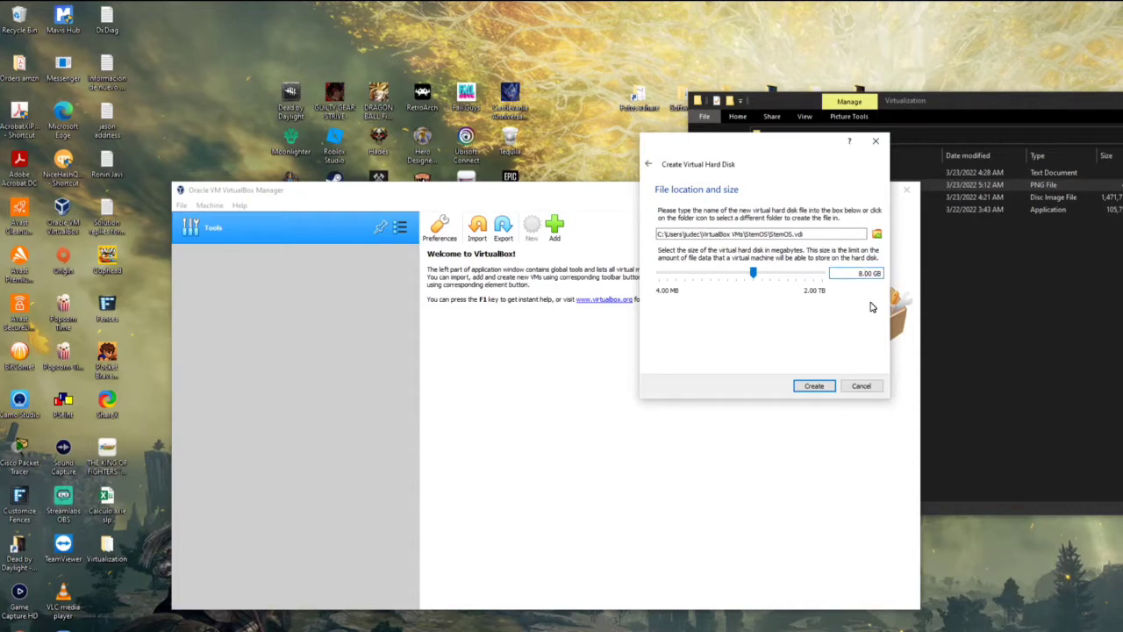
{"action": "key", "text": "BackSpace"}
{"action": "key", "text": "BackSpace"}
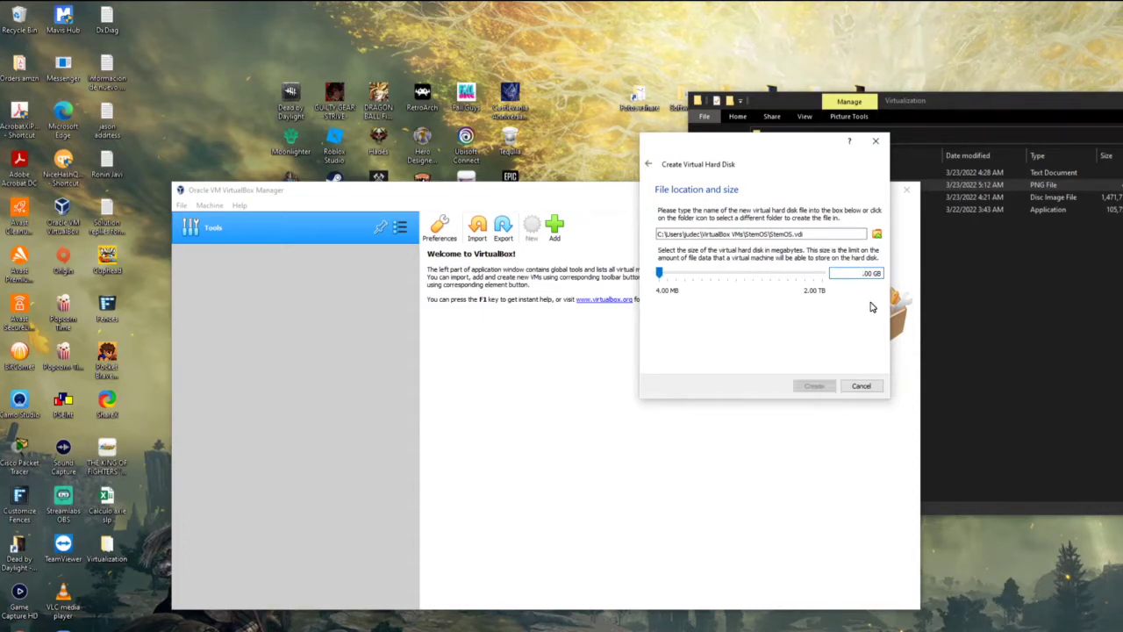
{"action": "type", "text": "120"}
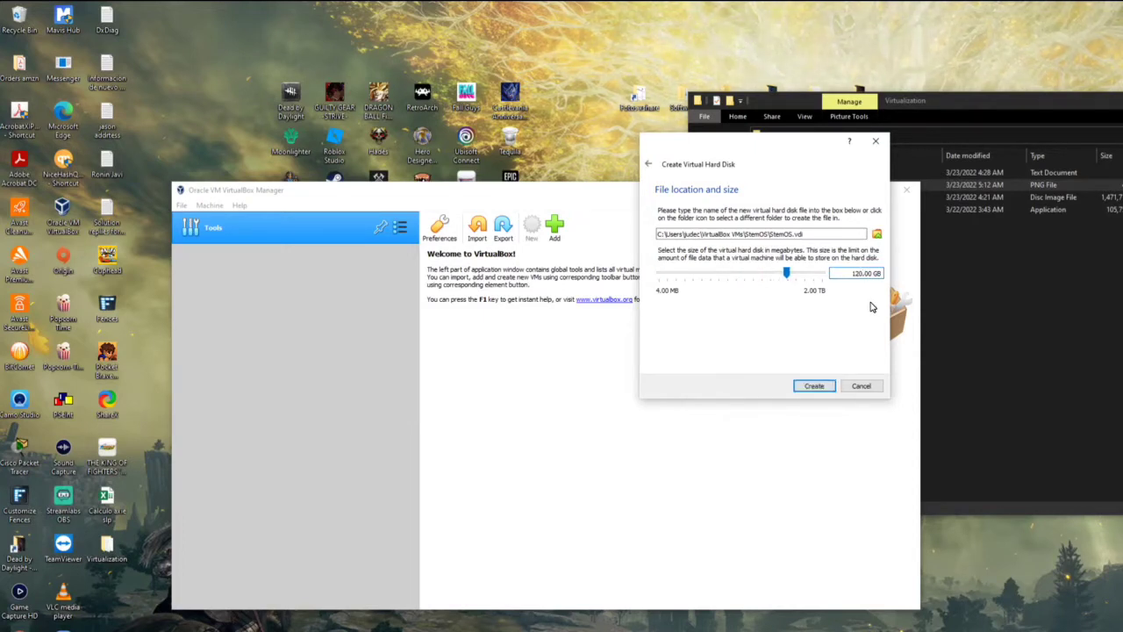
{"action": "left_click", "coordinate": [822, 387]}
{"action": "left_click", "coordinate": [820, 387]}
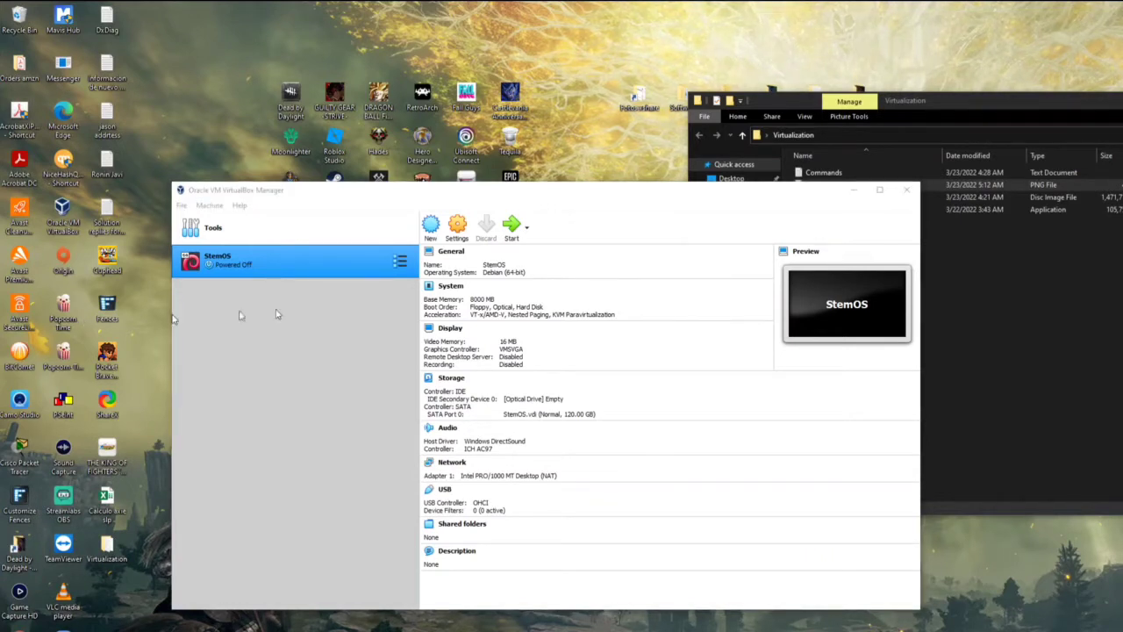
- In the StemOS machine's motherboard settings, exclude Floppy from the boot order and enable EFI
{"action": "left_click", "coordinate": [458, 230]}
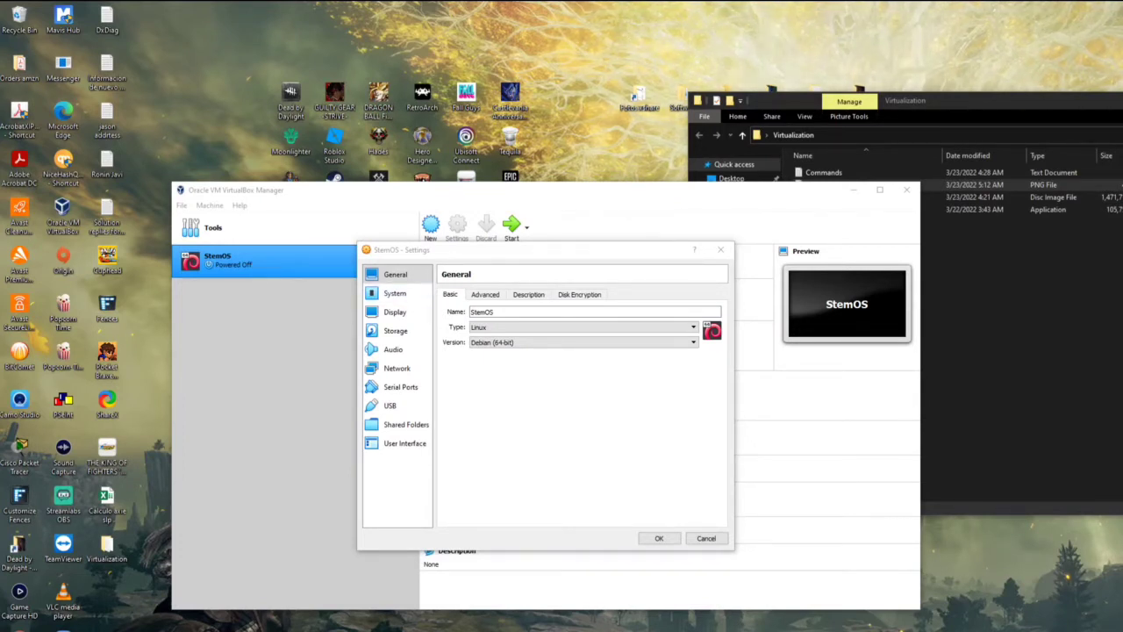
{"action": "left_click", "coordinate": [408, 296]}
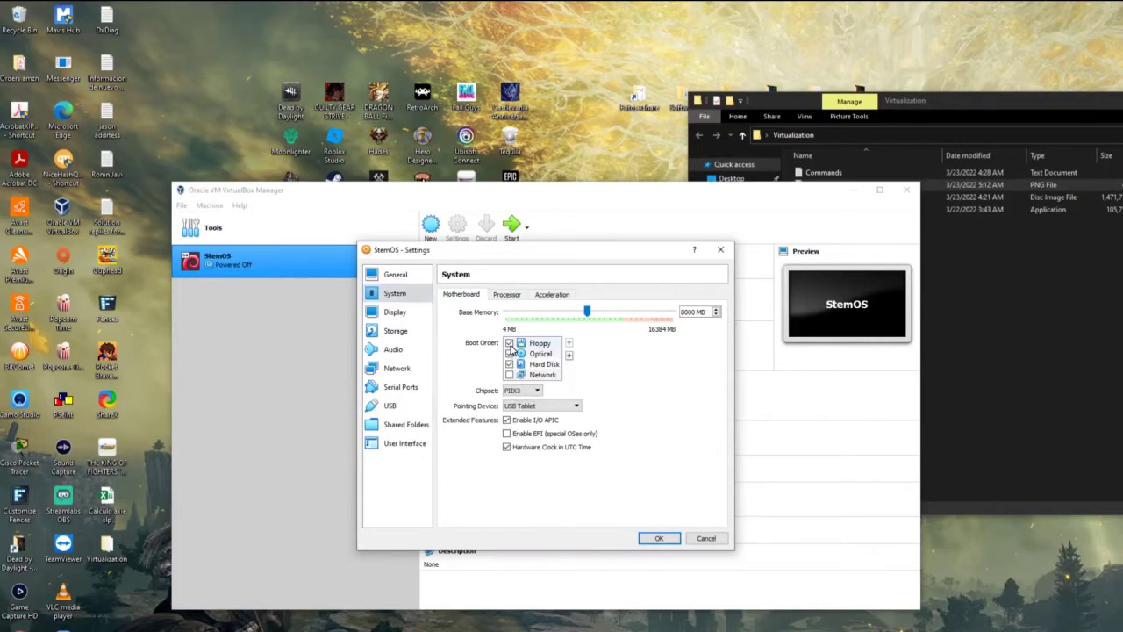
{"action": "left_click", "coordinate": [509, 353]}
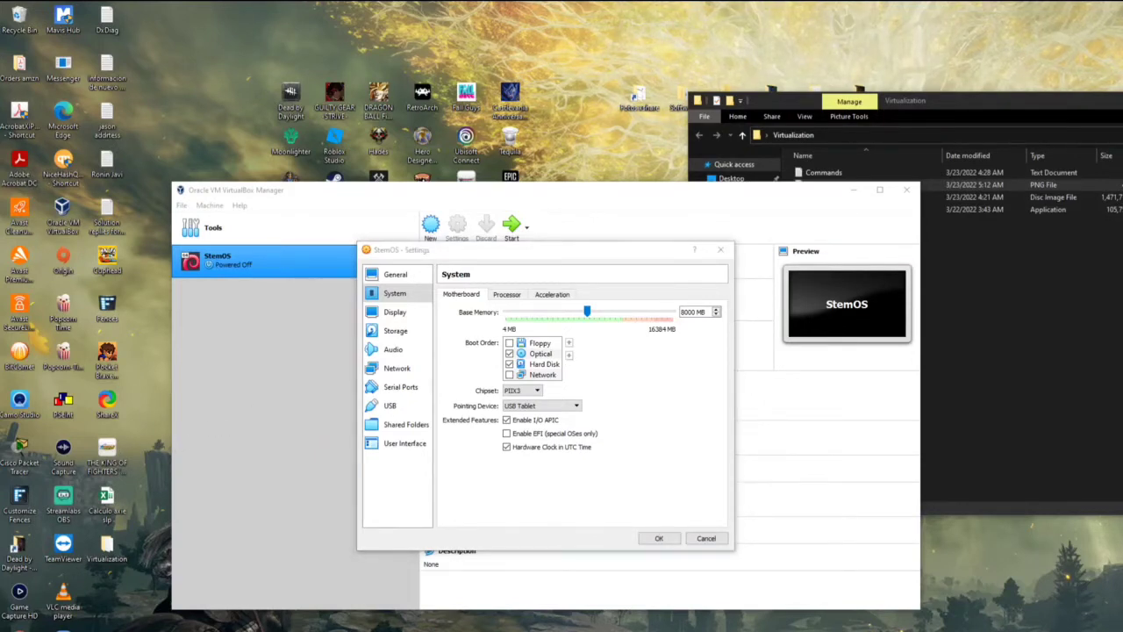
{"action": "left_click", "coordinate": [506, 433]}
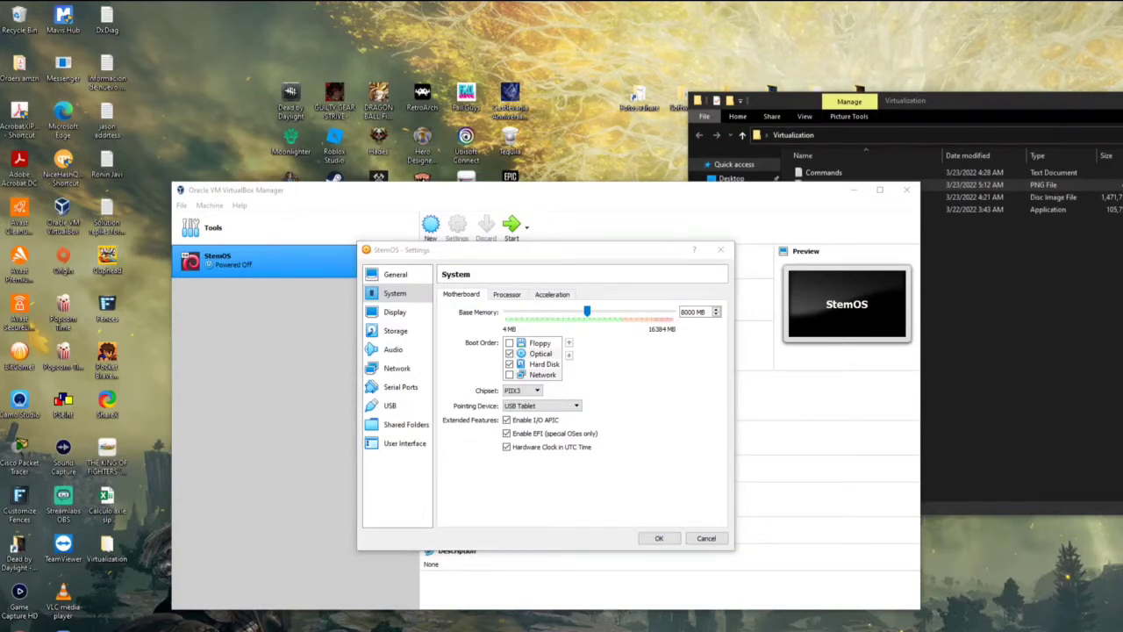
- Allocate 8 processors to the StemOS machine
{"action": "left_click", "coordinate": [509, 299]}
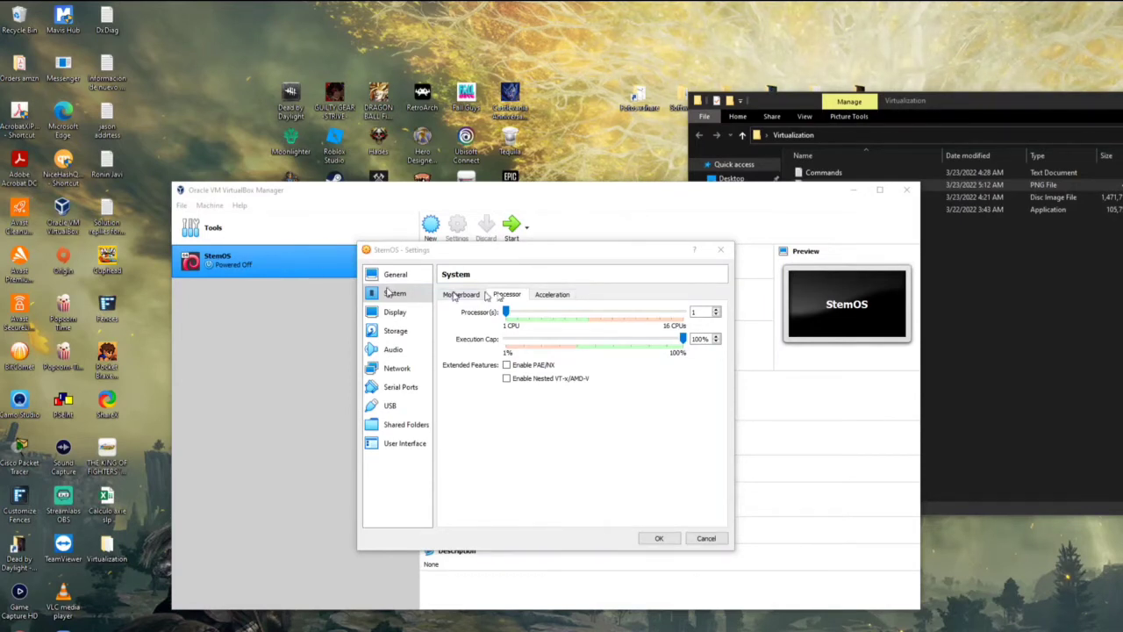
{"action": "left_click_drag", "start_coordinate": [506, 312], "coordinate": [585, 318]}
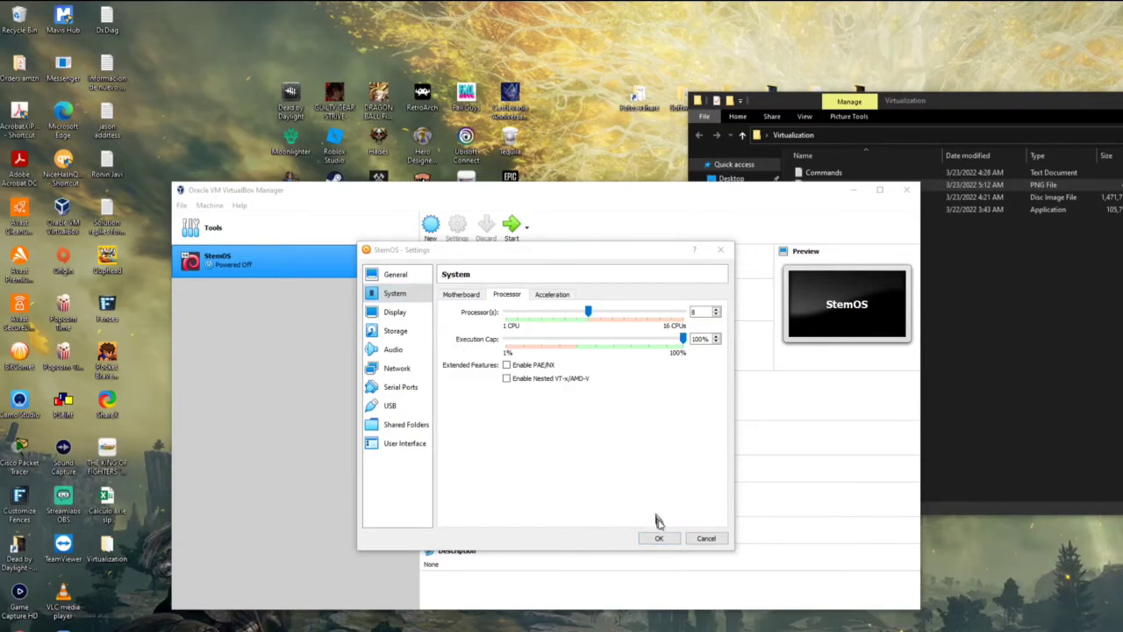
- In the machine's display settings, enable 3D acceleration and set the video memory to 128 MB
{"action": "left_click", "coordinate": [397, 314]}
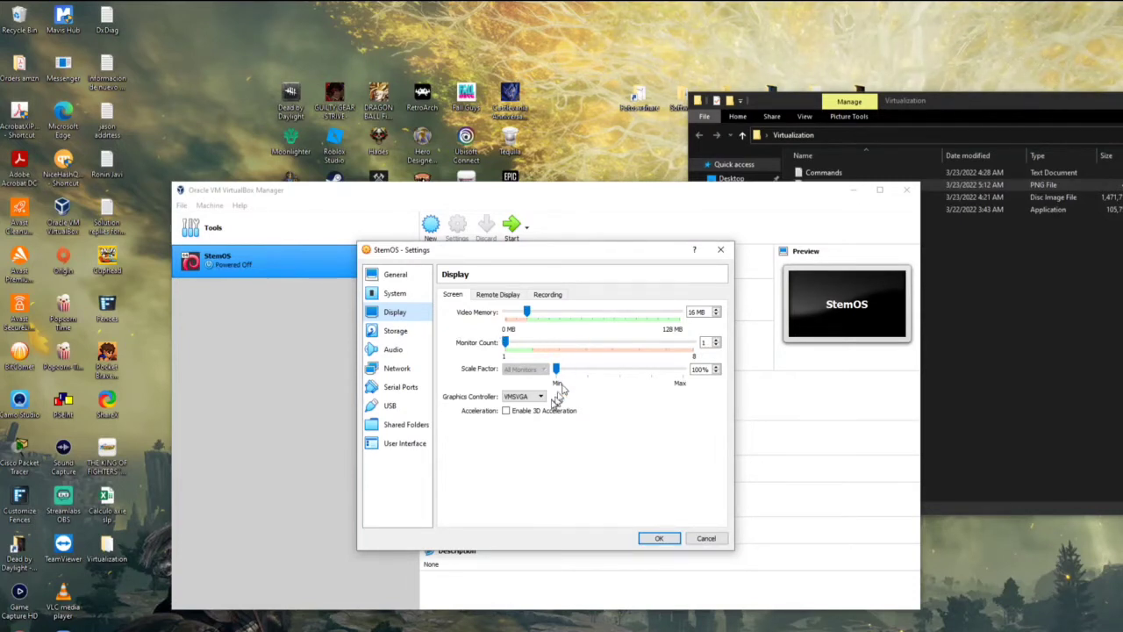
{"action": "left_click", "coordinate": [506, 411]}
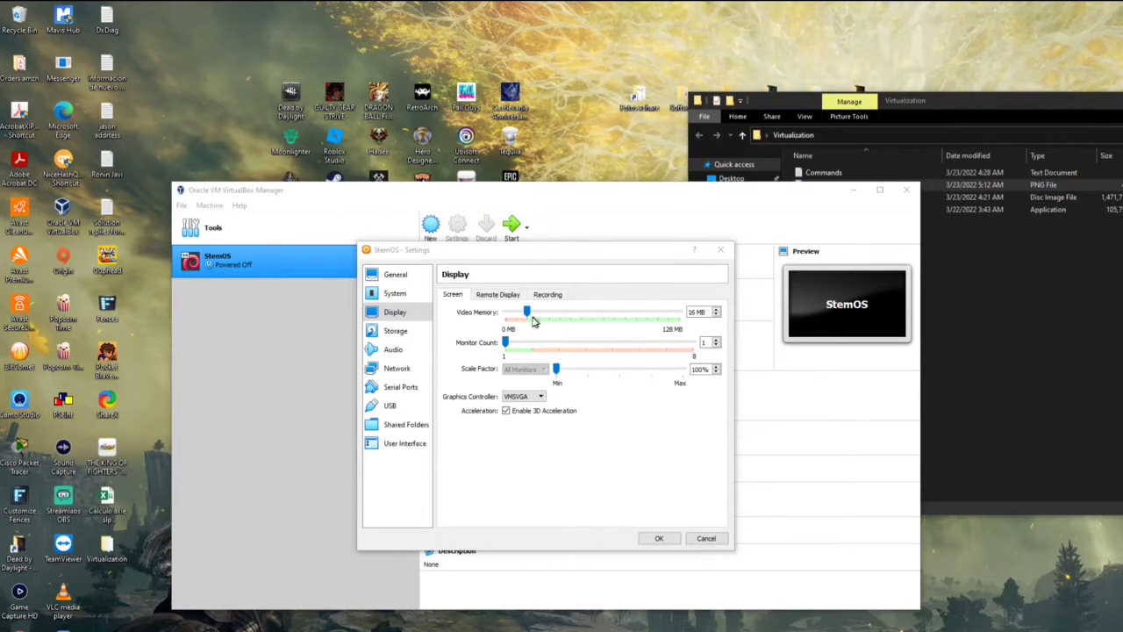
{"action": "left_click_drag", "start_coordinate": [528, 317], "coordinate": [686, 314]}
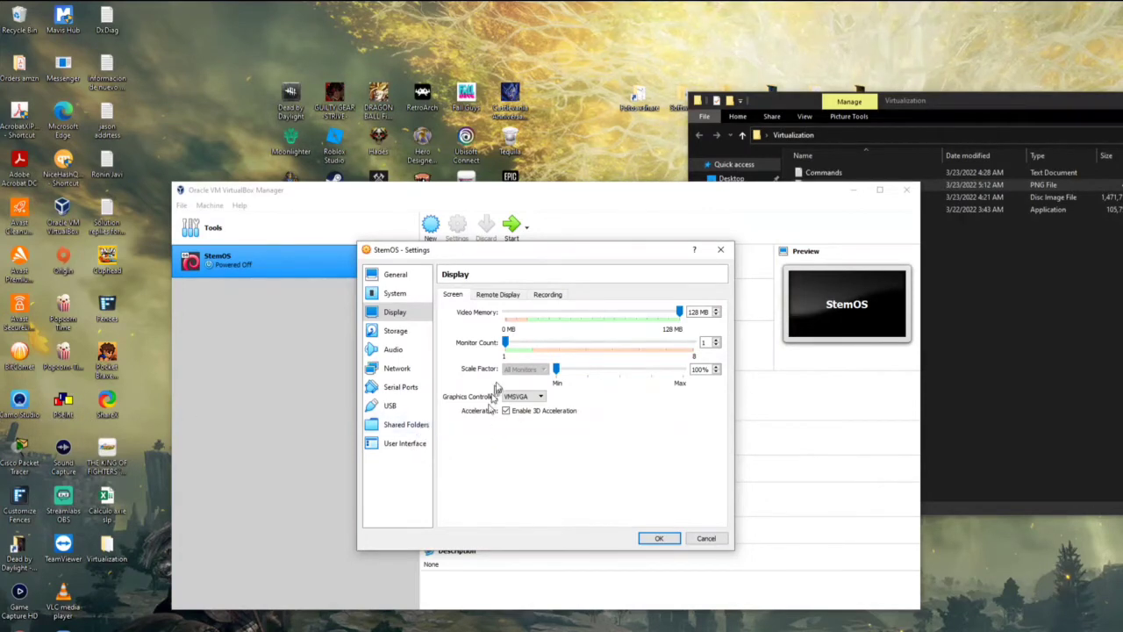
- Load the SteamOS disc image from the desktop's Virtualization folder into the machine's empty IDE optical drive
{"action": "left_click", "coordinate": [396, 331]}
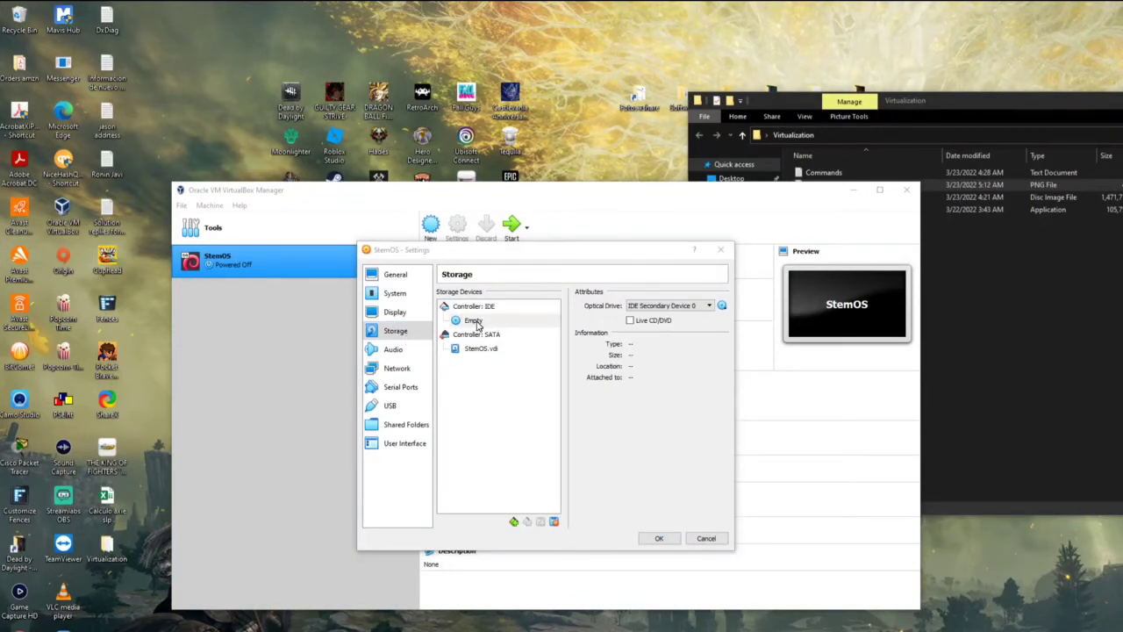
{"action": "left_click", "coordinate": [722, 305]}
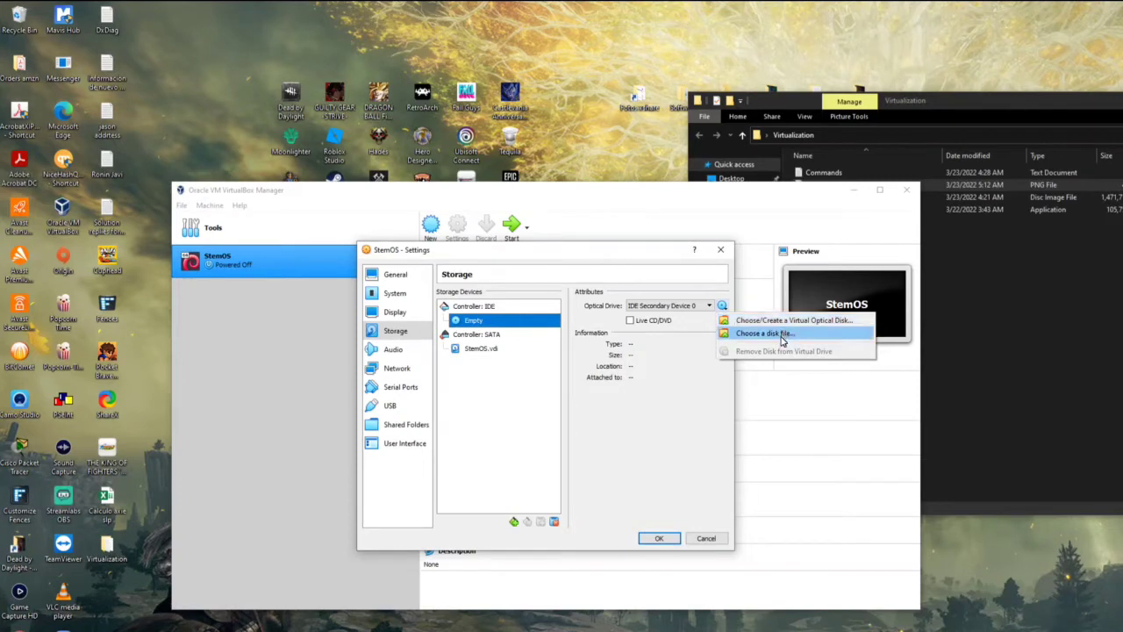
{"action": "left_click", "coordinate": [779, 334]}
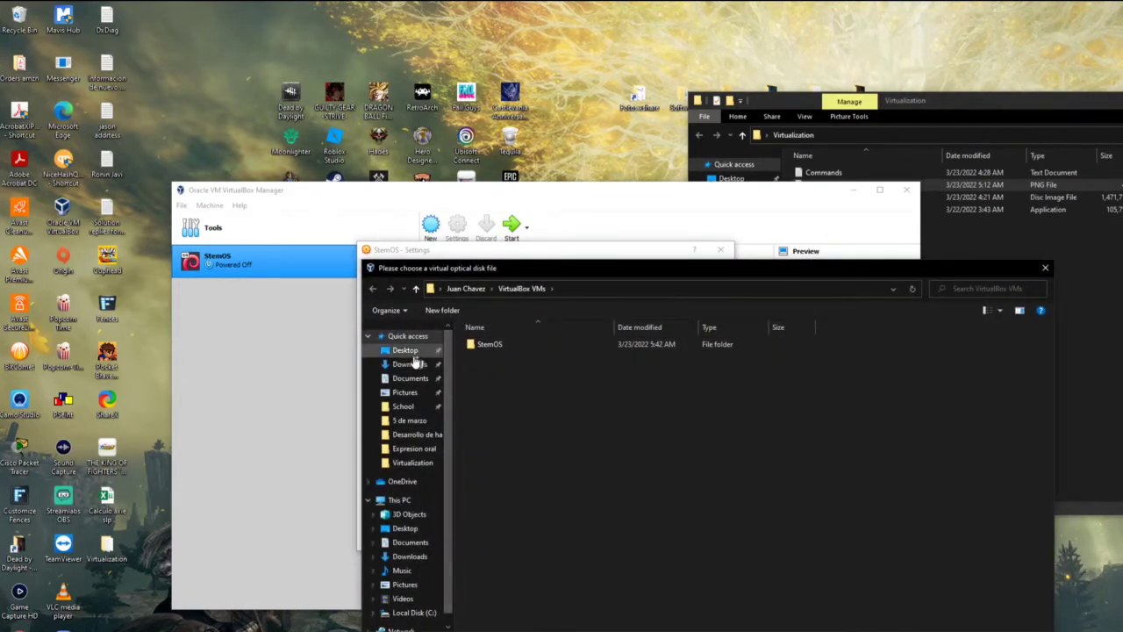
{"action": "left_click", "coordinate": [411, 353]}
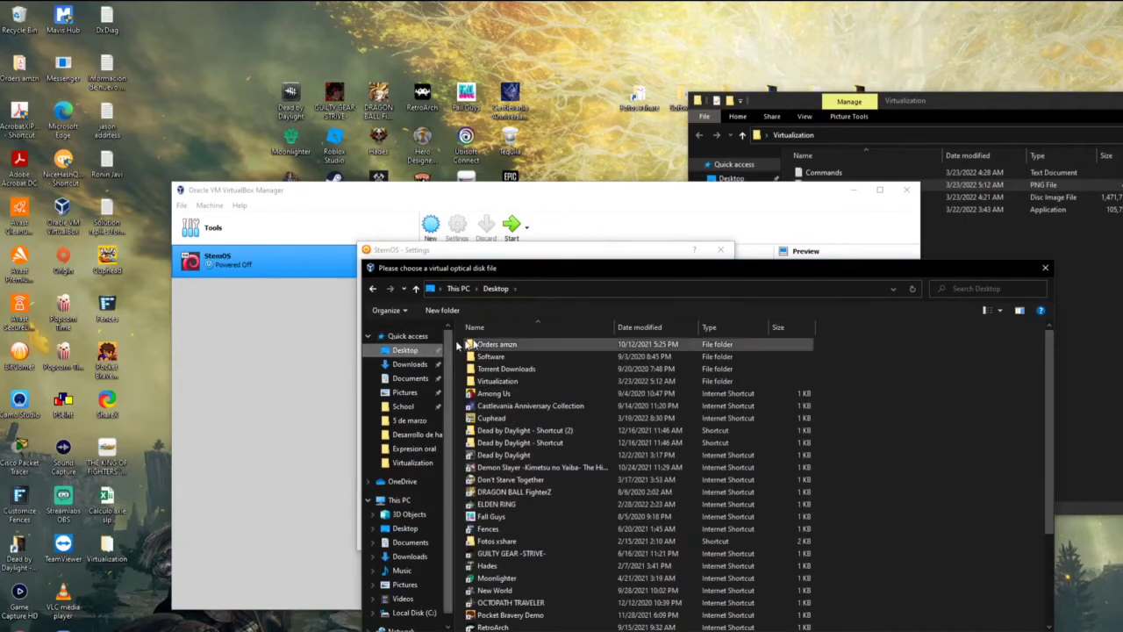
{"action": "double_click", "coordinate": [512, 381]}
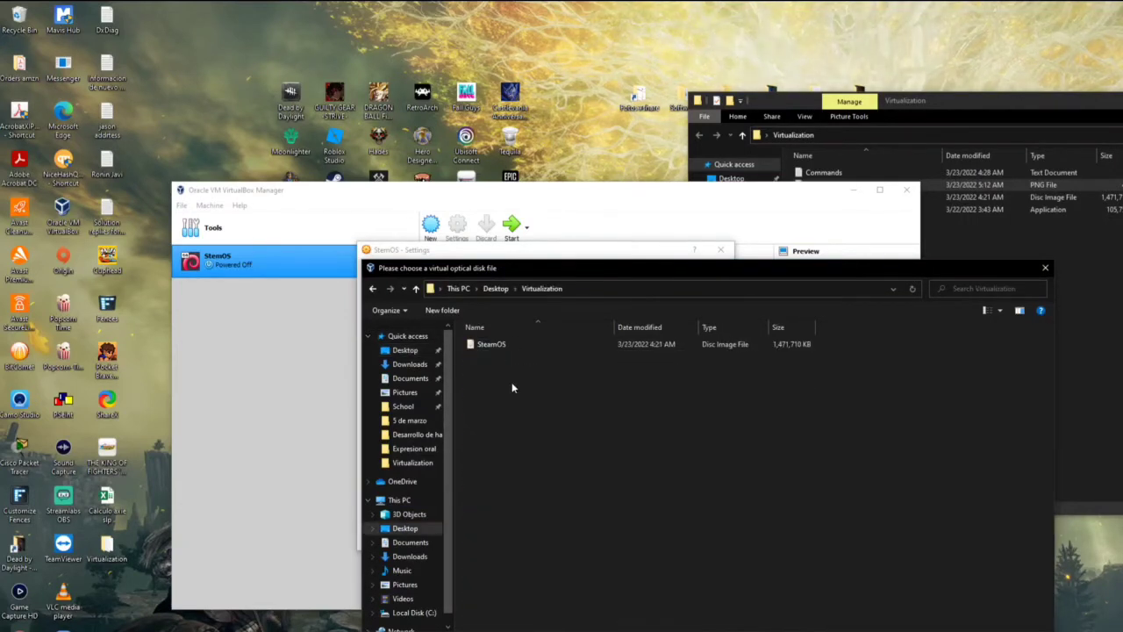
{"action": "left_click", "coordinate": [491, 345]}
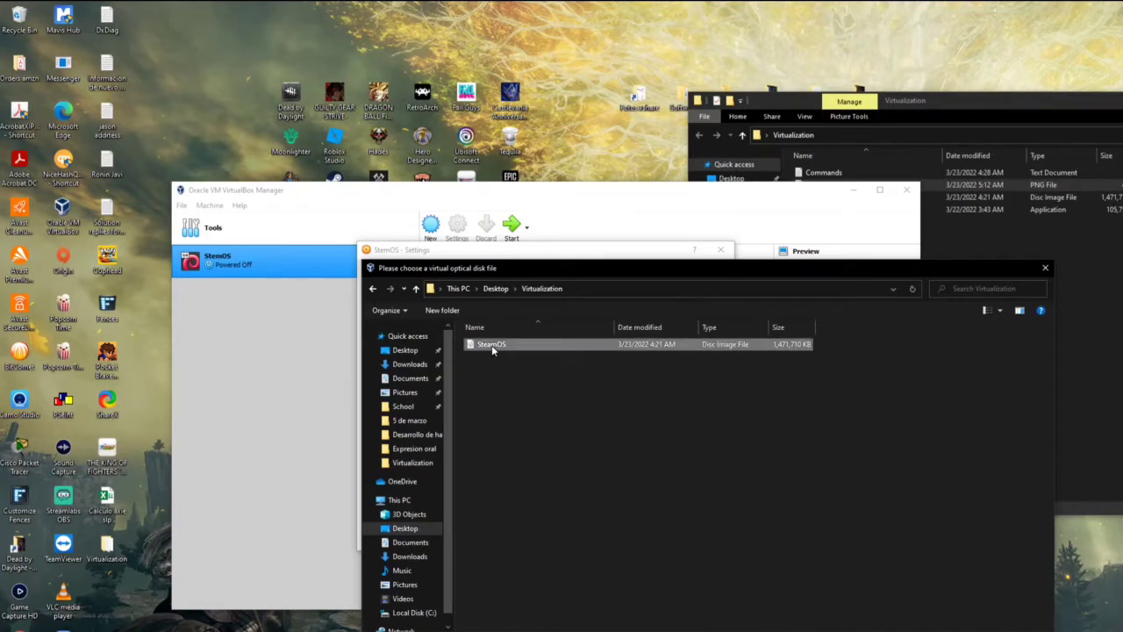
{"action": "double_click", "coordinate": [492, 345]}
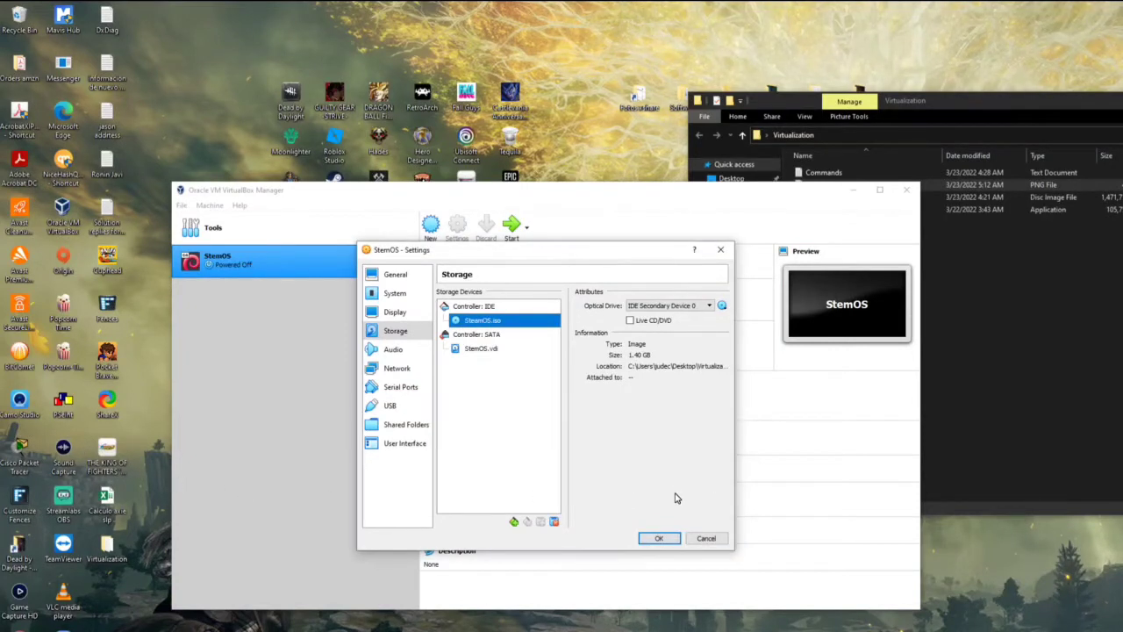
- Attach the machine's network Adapter 1 to Bridged Adapter
{"action": "left_click", "coordinate": [404, 372]}
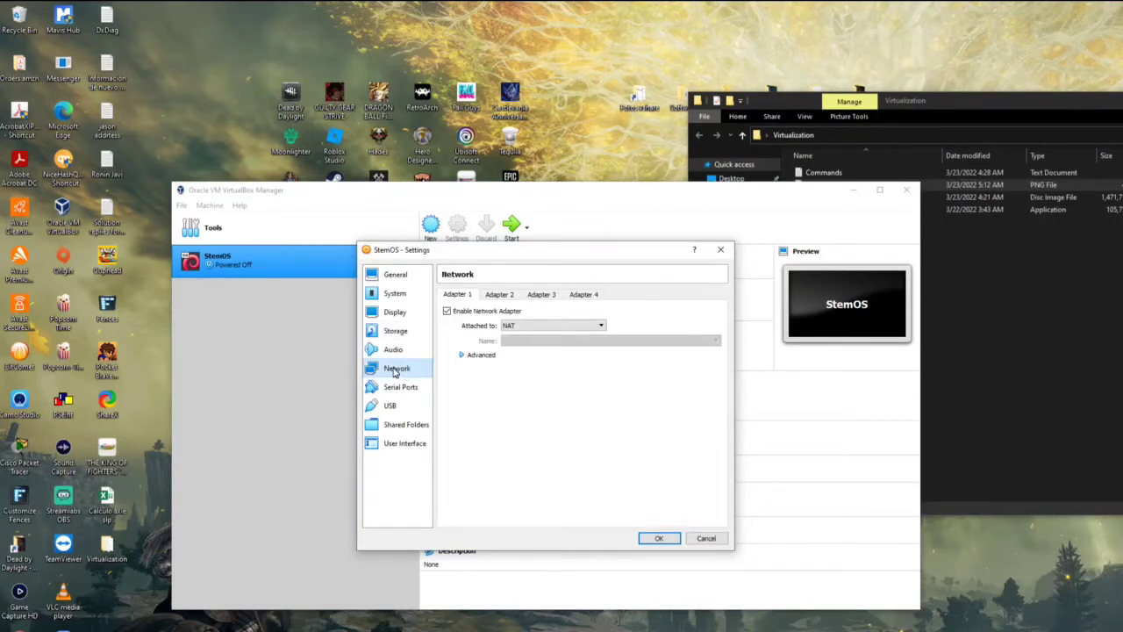
{"action": "left_click", "coordinate": [546, 328]}
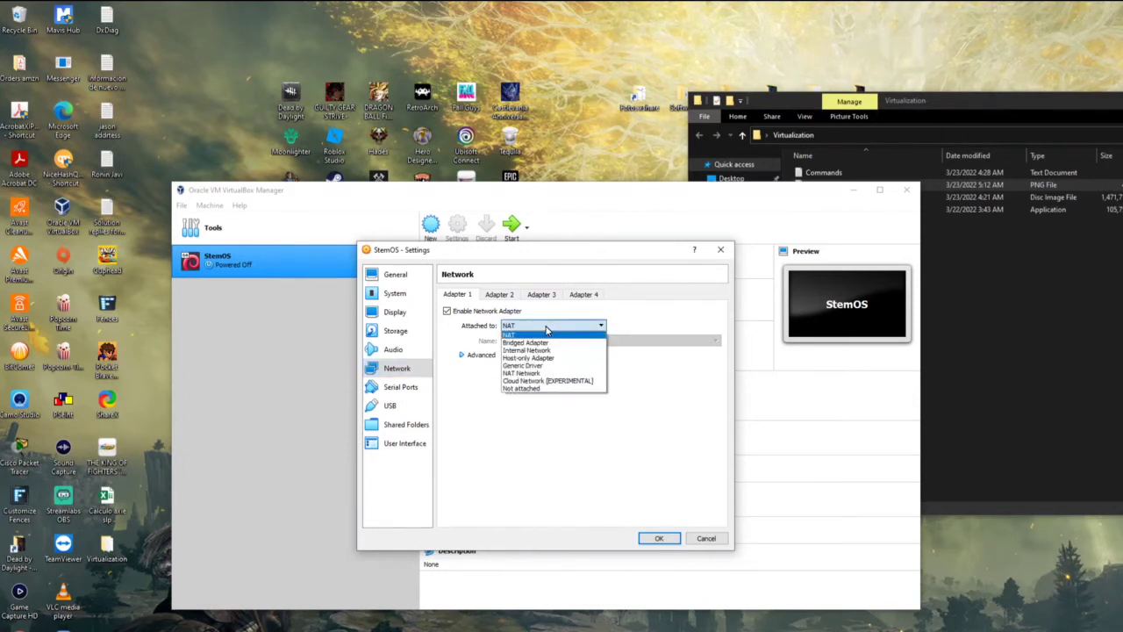
{"action": "left_click", "coordinate": [549, 342]}
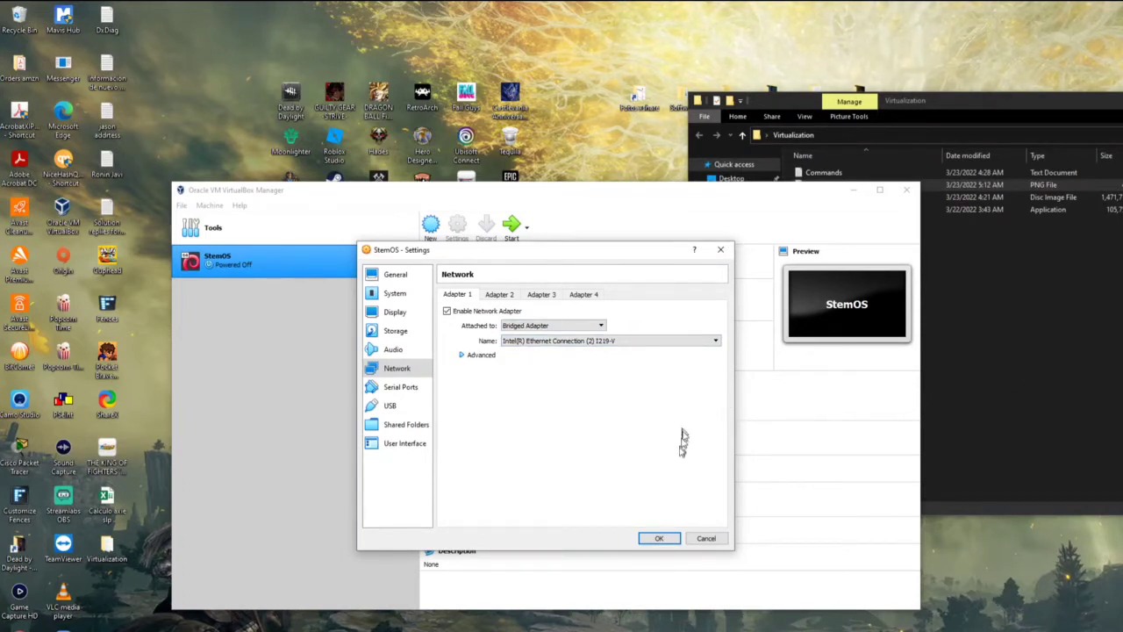
- Save the StemOS machine's settings and close the open Virtualization and Downloads folder windows
{"action": "left_click", "coordinate": [660, 539]}
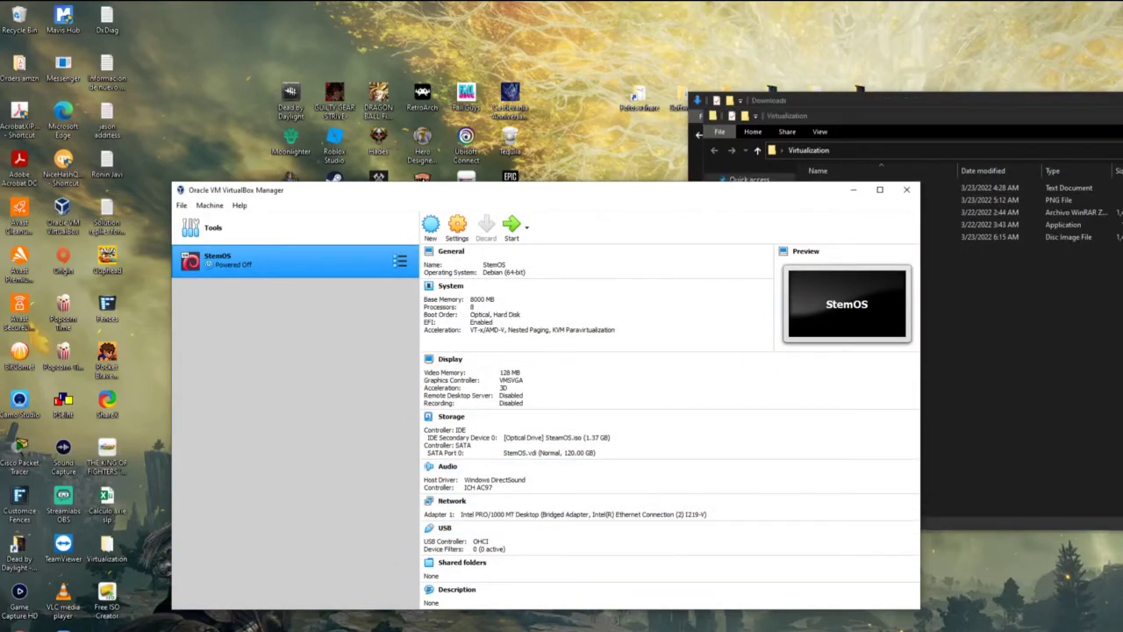
{"action": "key", "text": "alt+Tab"}
{"action": "key", "text": "alt+F4"}
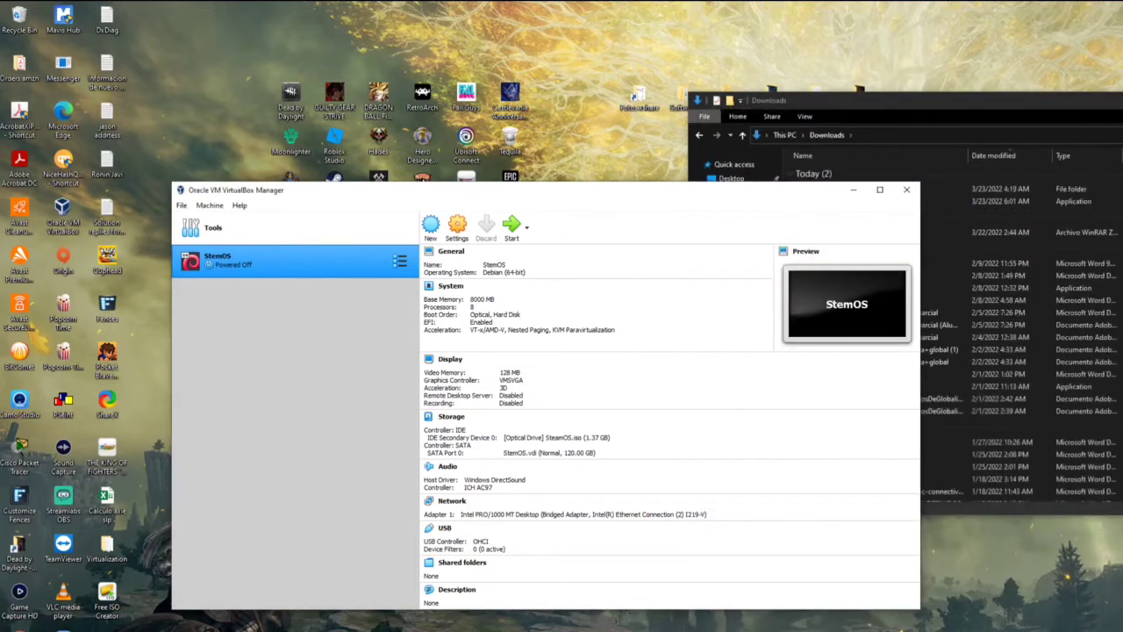
{"action": "key", "text": "alt+Tab"}
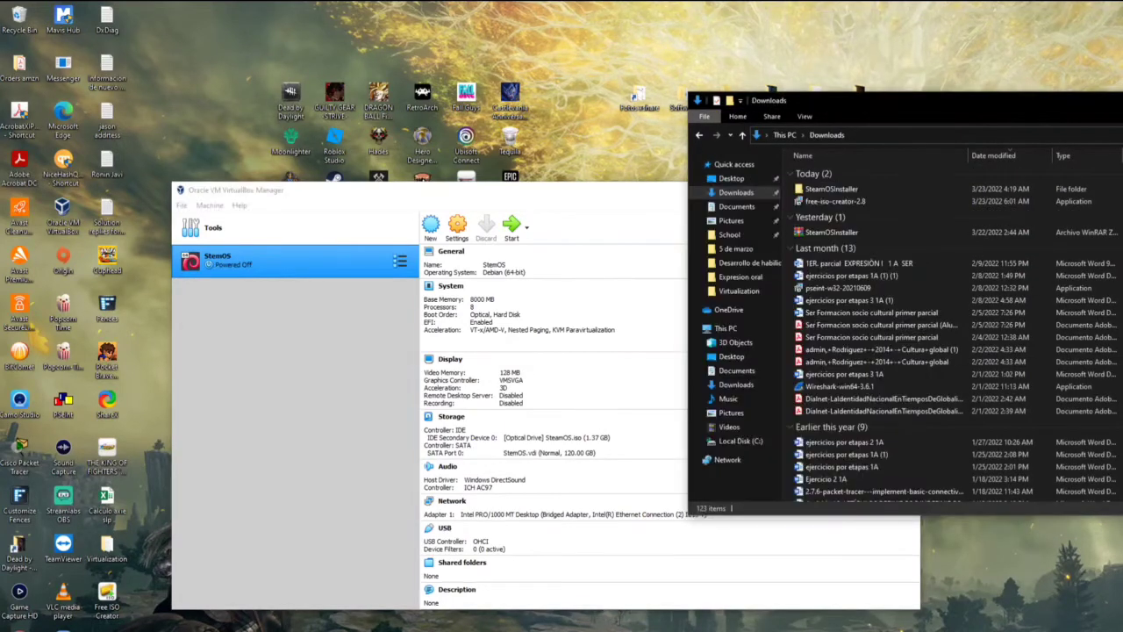
{"action": "key", "text": "alt+F4"}
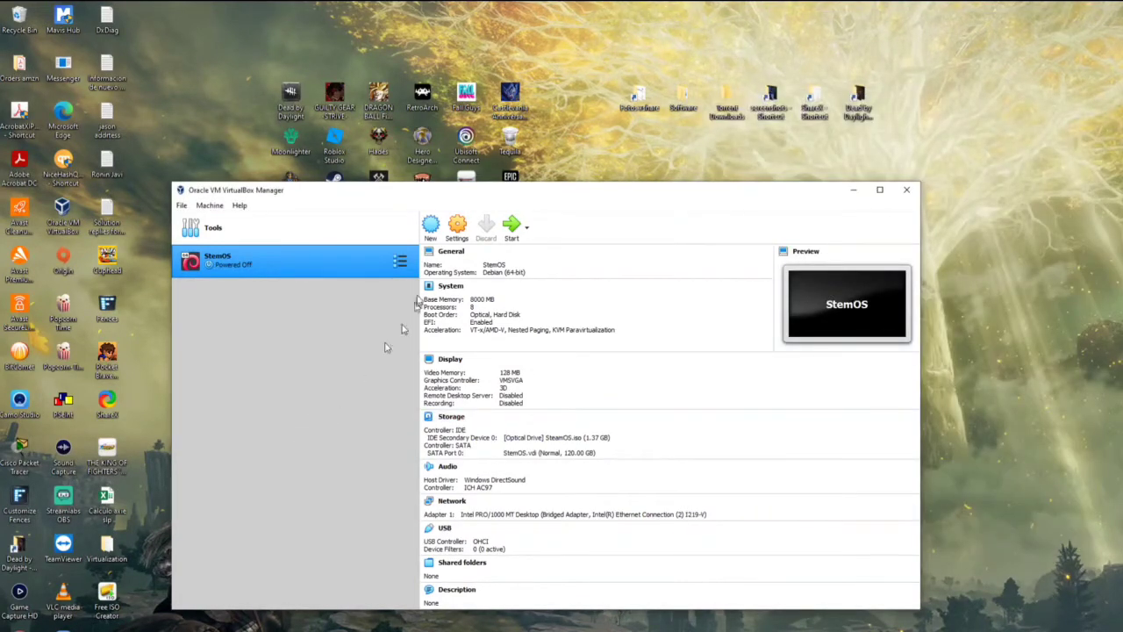
- Start the StemOS virtual machine and move its window clear of the VirtualBox Manager's machine details
{"action": "left_click", "coordinate": [512, 230]}
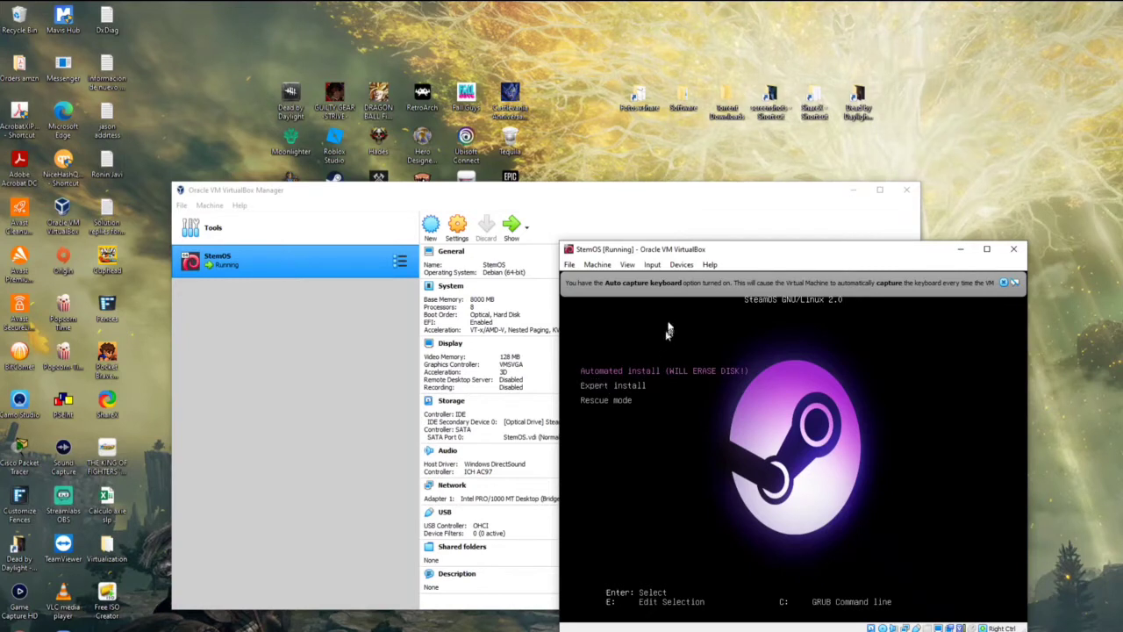
{"action": "left_click_drag", "start_coordinate": [700, 250], "coordinate": [800, 254]}
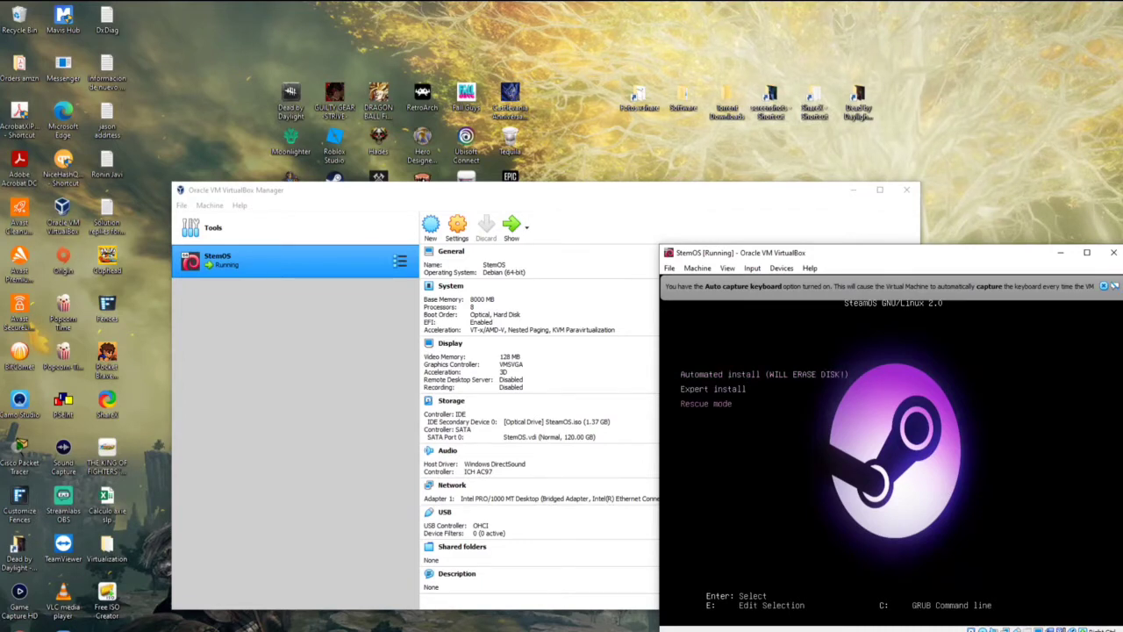
- Boot the SteamOS installer in Rescue mode with English as language, United States as location and the American English keymap
{"action": "key", "text": "Return"}
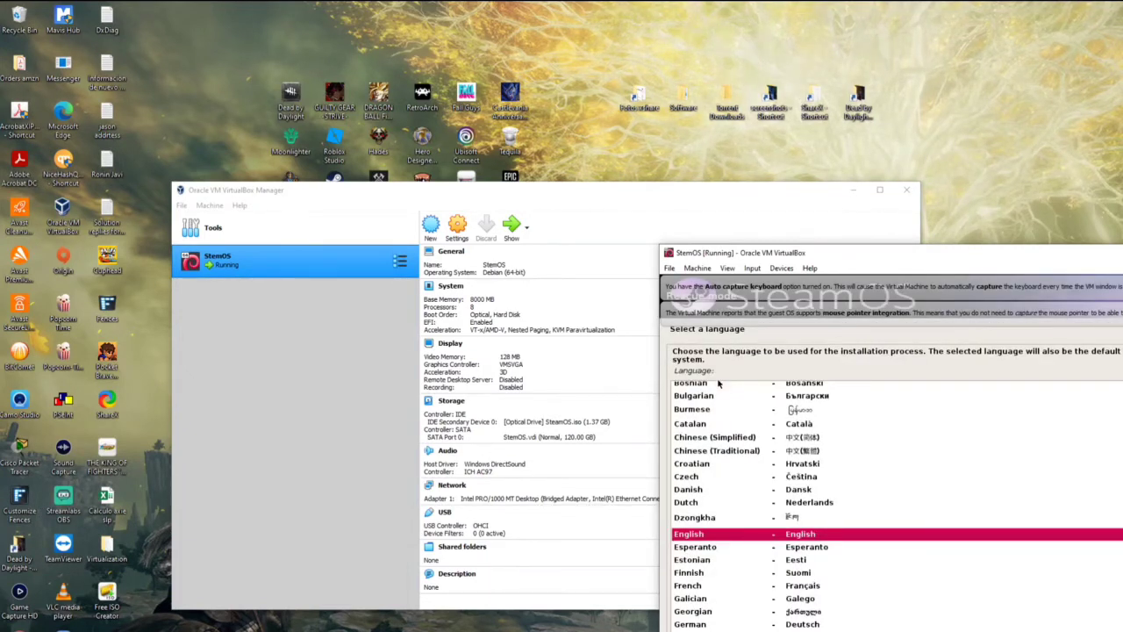
{"action": "key", "text": "Down"}
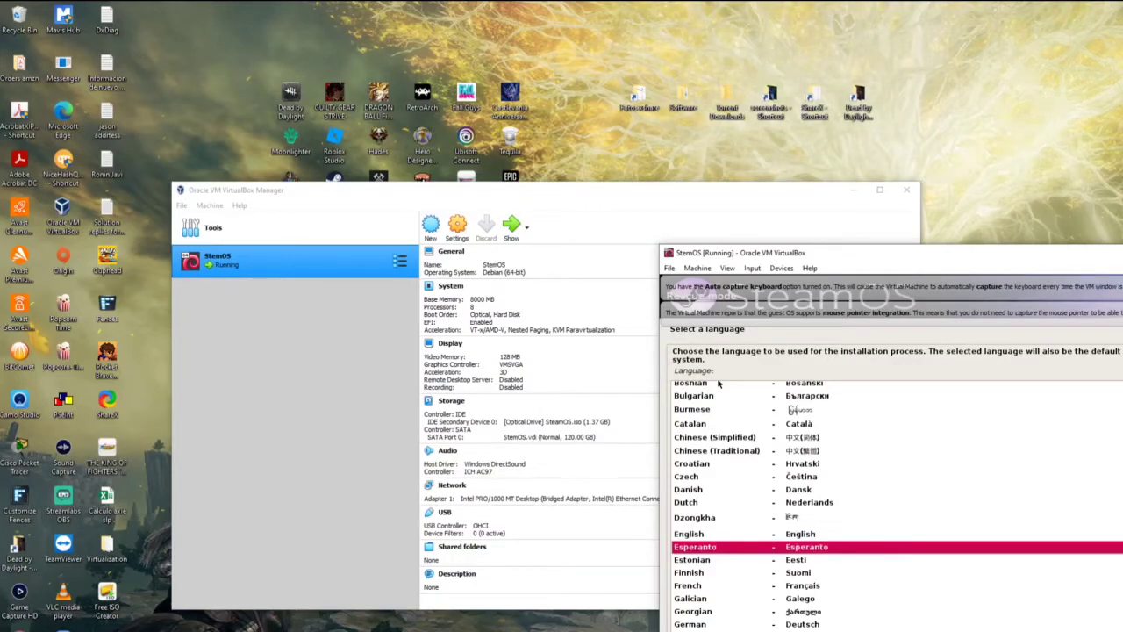
{"action": "key", "text": "Up"}
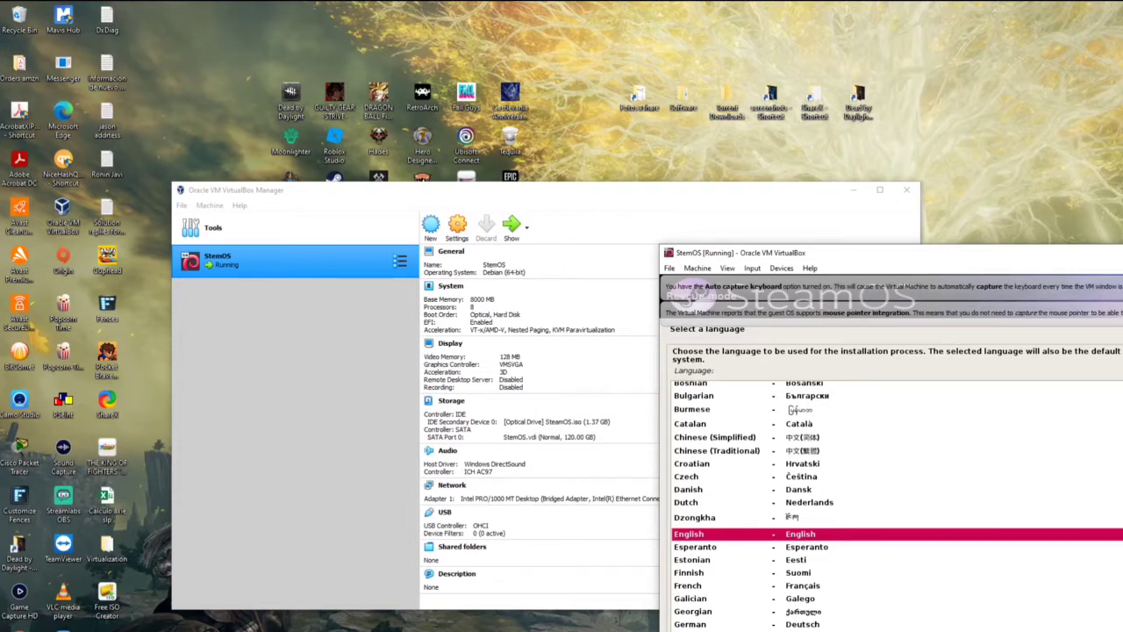
{"action": "key", "text": "Return"}
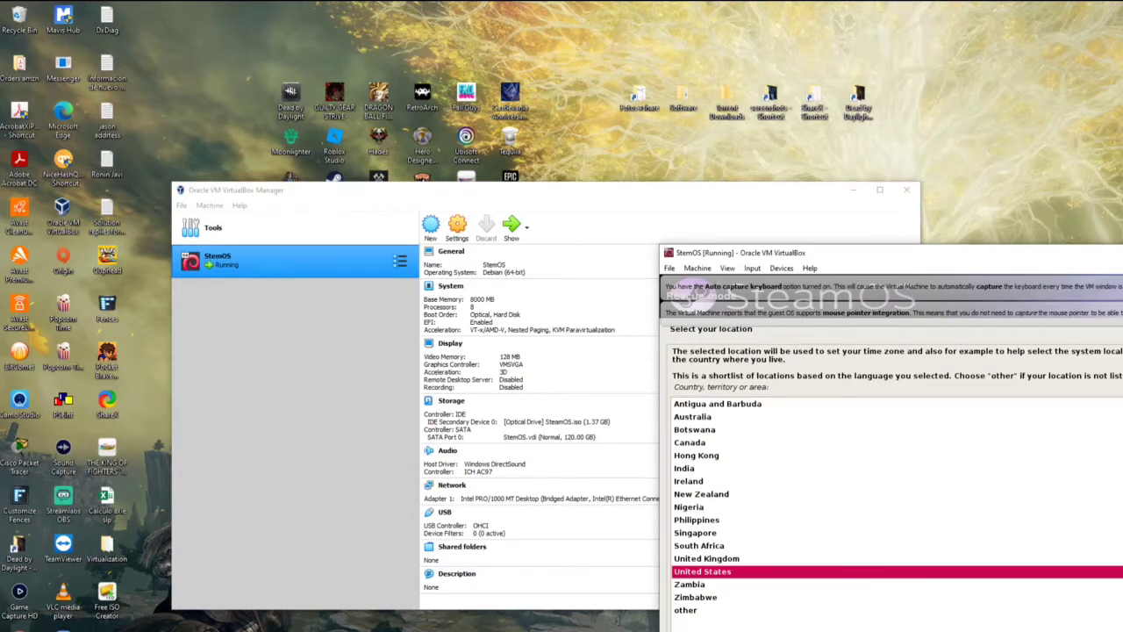
{"action": "key", "text": "Return"}
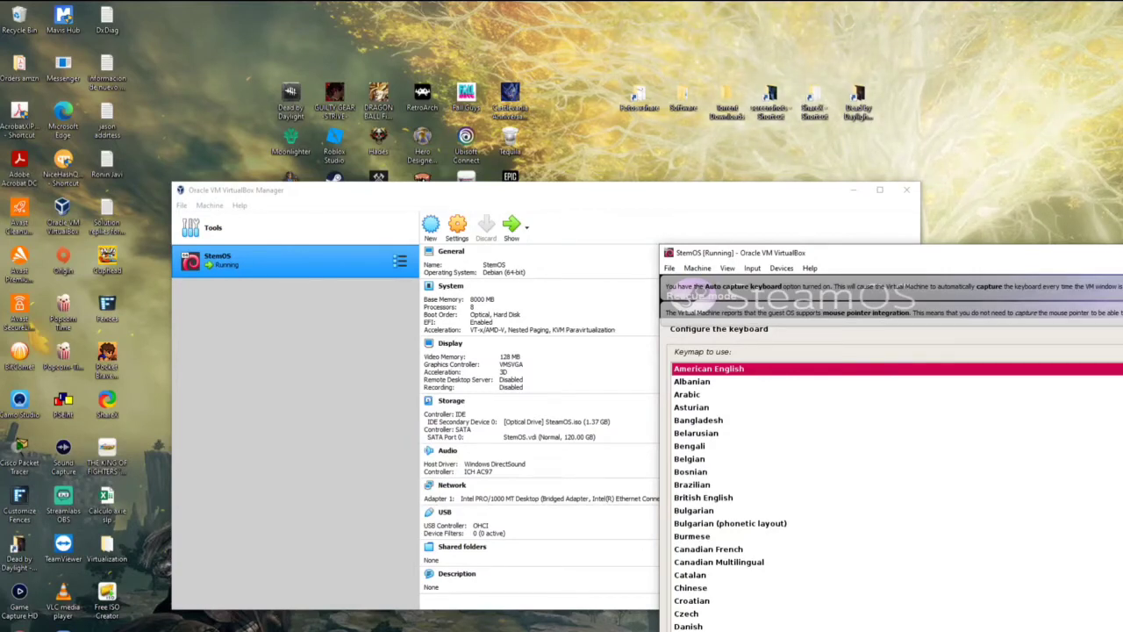
{"action": "key", "text": "Return"}
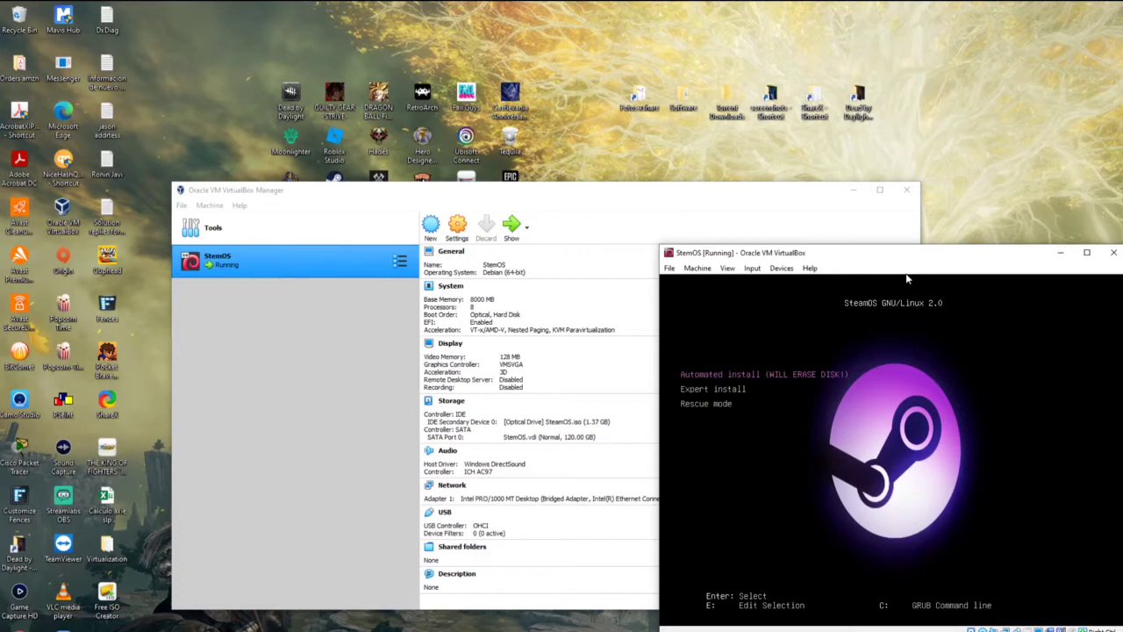
- Run the Automated install of SteamOS, repositioning the machine's window and dismissing the mouse pointer integration notices
{"action": "key", "text": "Return"}
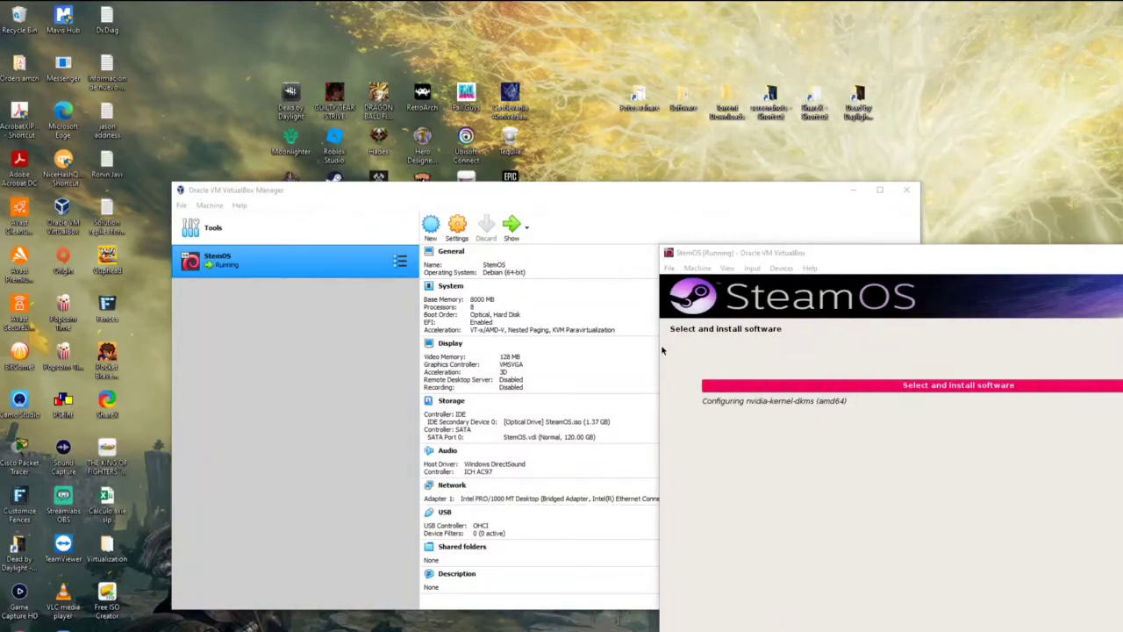
{"action": "left_click", "coordinate": [1008, 368]}
{"action": "left_click_drag", "start_coordinate": [975, 257], "coordinate": [697, 265]}
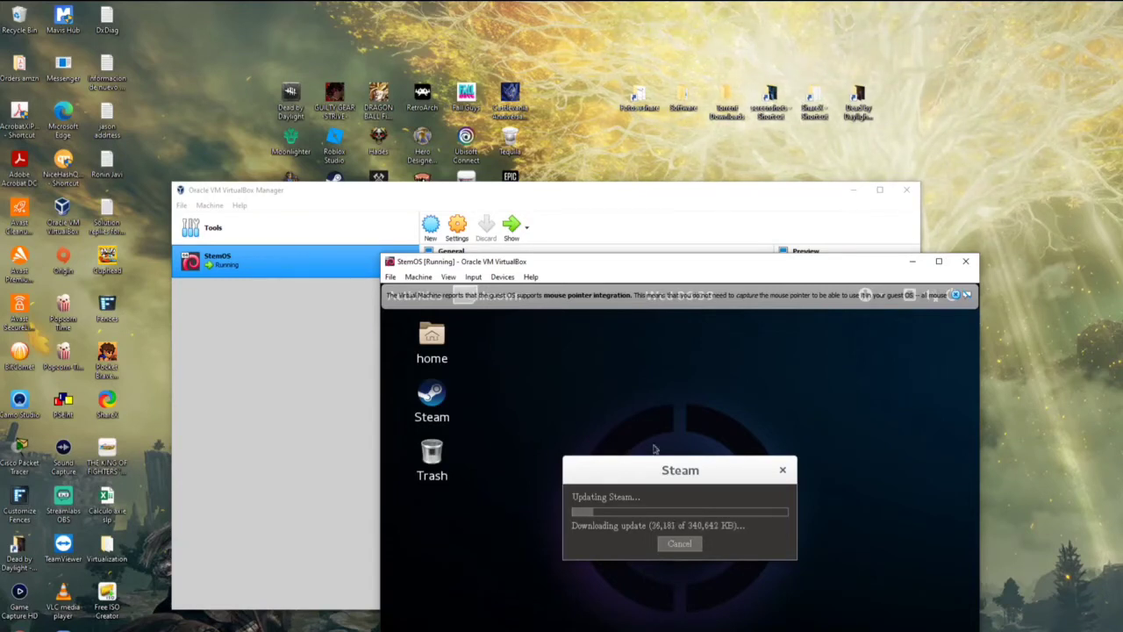
{"action": "left_click", "coordinate": [954, 295]}
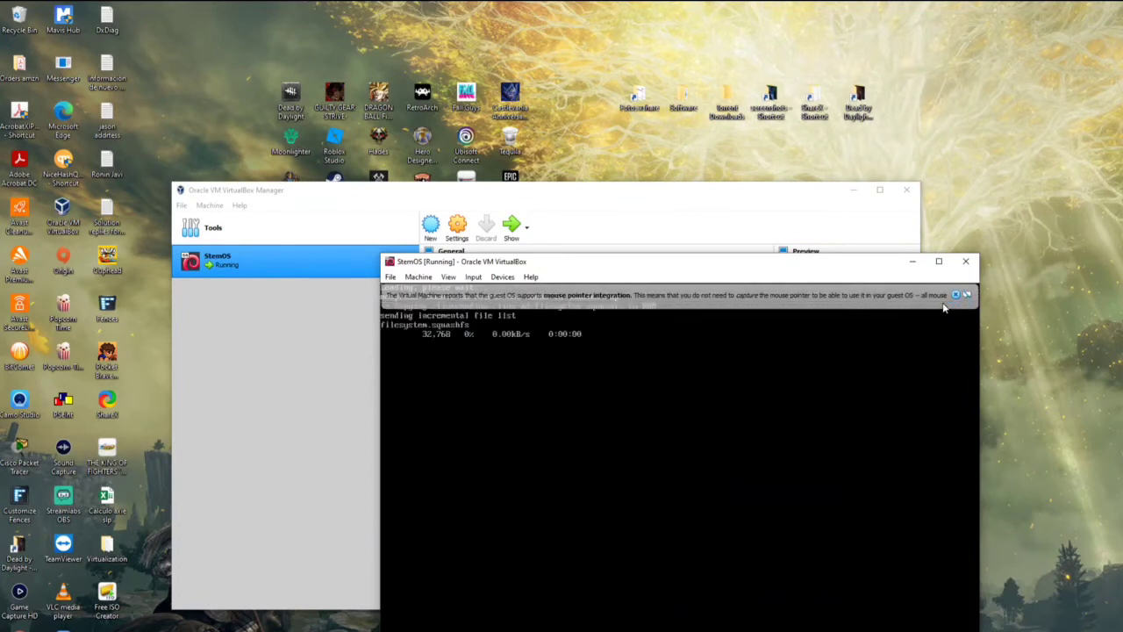
{"action": "left_click", "coordinate": [956, 294]}
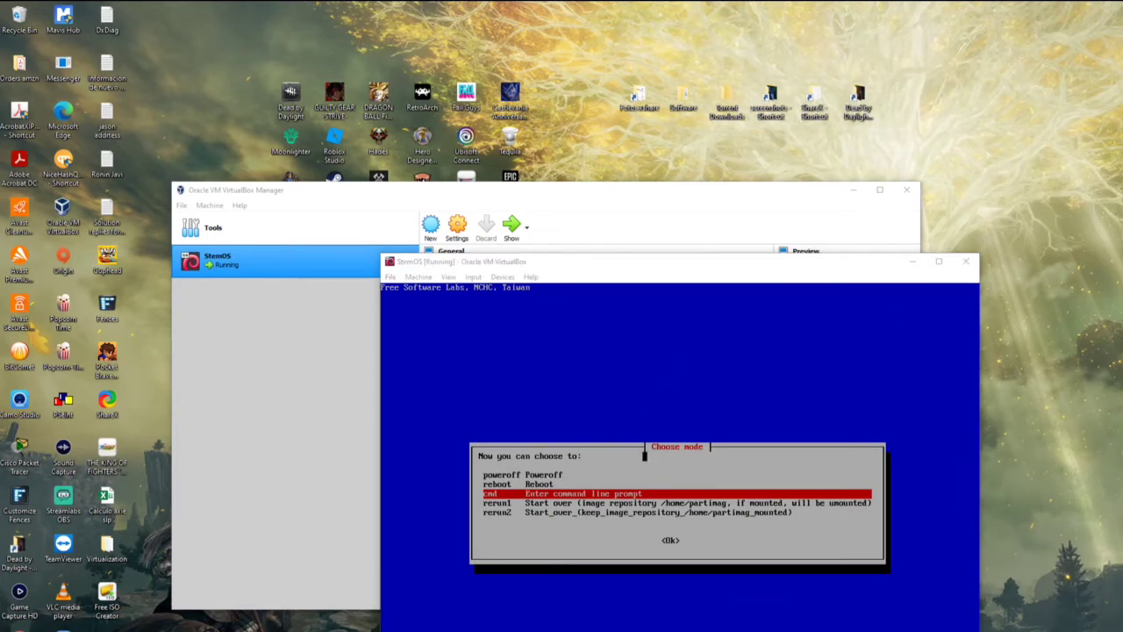
- Choose Reboot in the Choose mode dialog and dismiss the mouse pointer integration notice as the machine restarts
{"action": "left_click", "coordinate": [625, 353]}
{"action": "key", "text": "Up"}
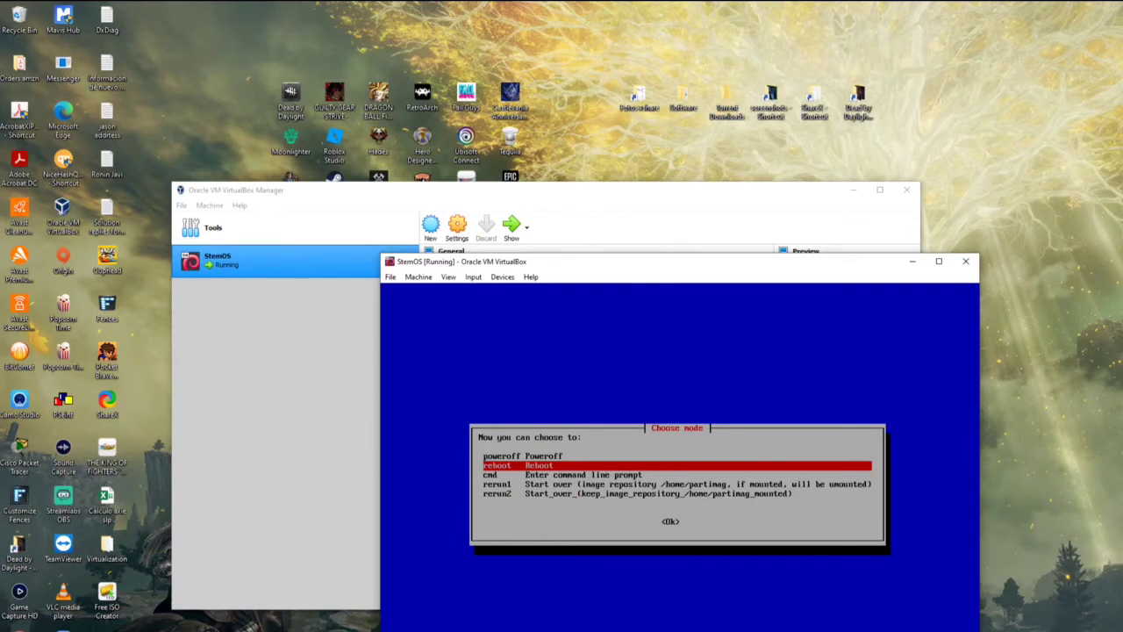
{"action": "key", "text": "Return"}
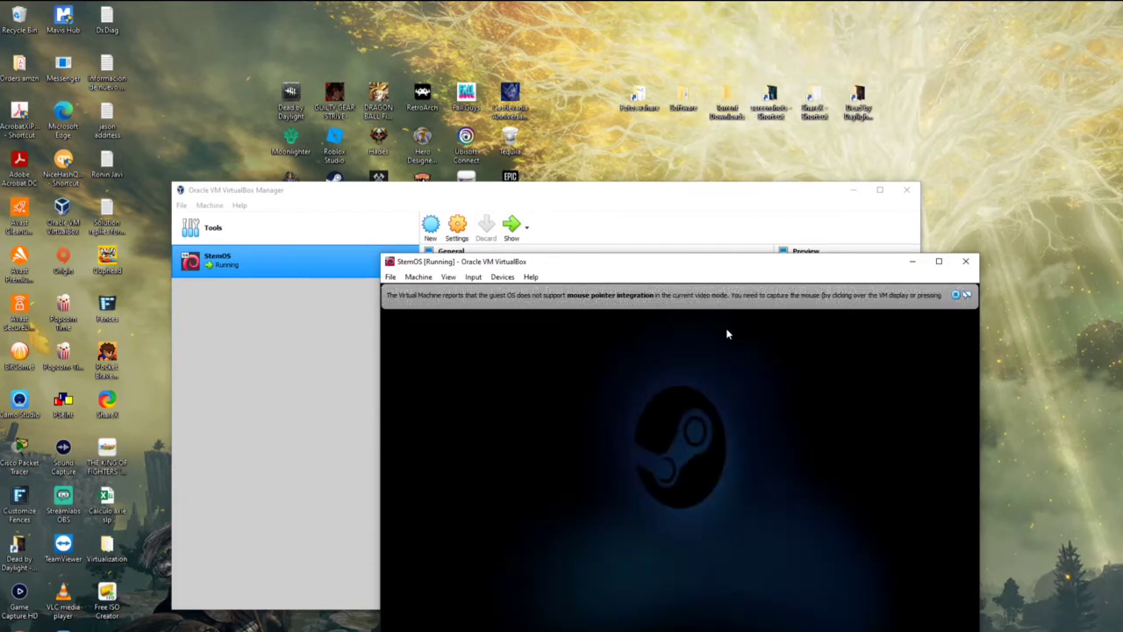
{"action": "left_click", "coordinate": [956, 296]}
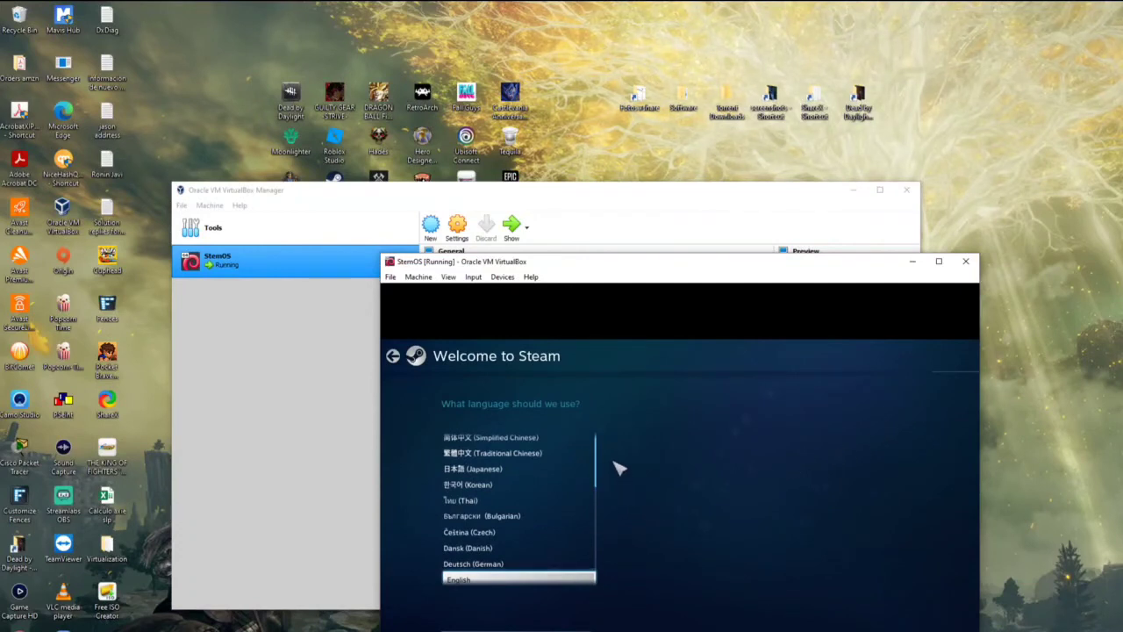
- Keep English as the Steam language and accept the Steam End User License Agreement after scrolling to its end
{"action": "scroll", "coordinate": [572, 519], "scroll_direction": "down", "scroll_amount": 3}
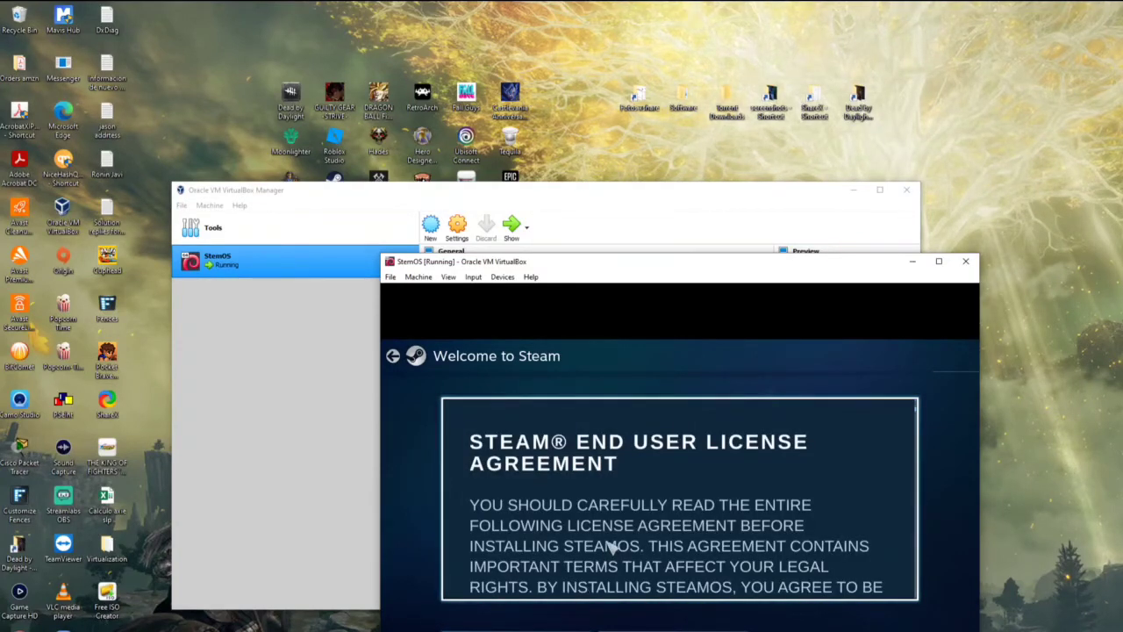
{"action": "scroll", "coordinate": [618, 547], "scroll_direction": "down", "scroll_amount": 5}
{"action": "scroll", "coordinate": [618, 547], "scroll_direction": "down", "scroll_amount": 10}
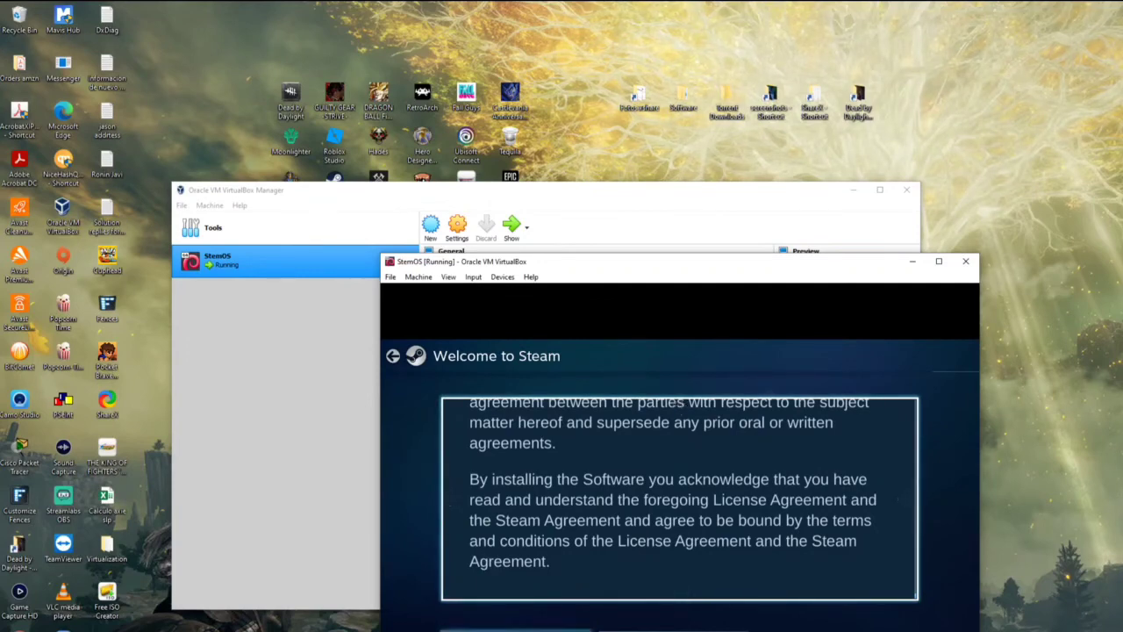
{"action": "left_click", "coordinate": [515, 628]}
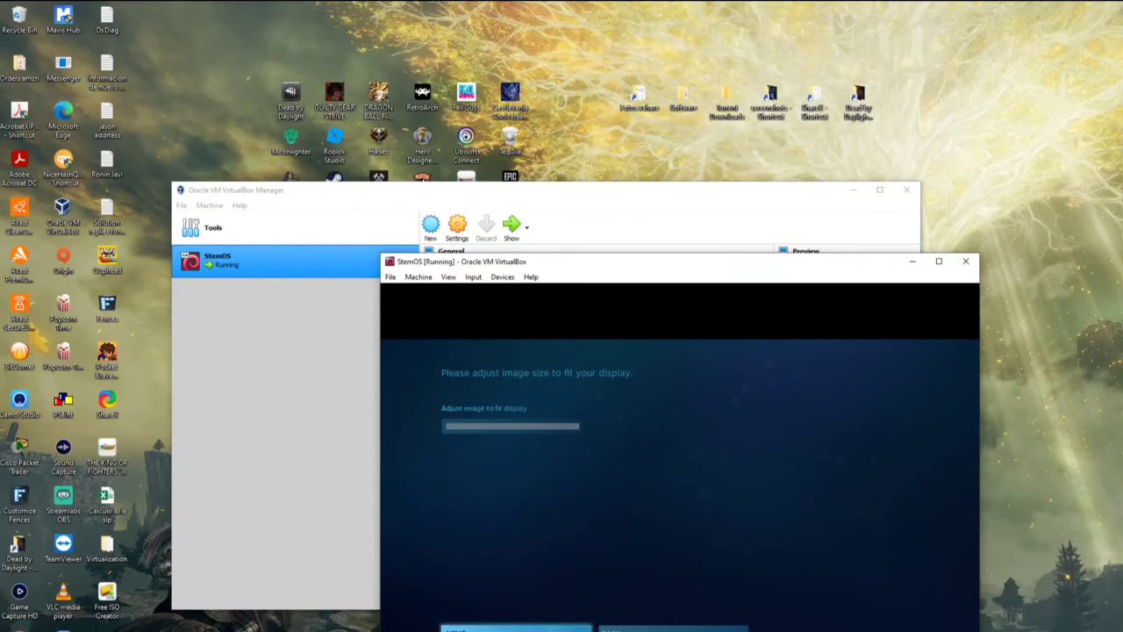
- Accept the default display image size and set the device's time zone to (UTC-08:00) Pacific Standard Time
{"action": "key", "text": "Return"}
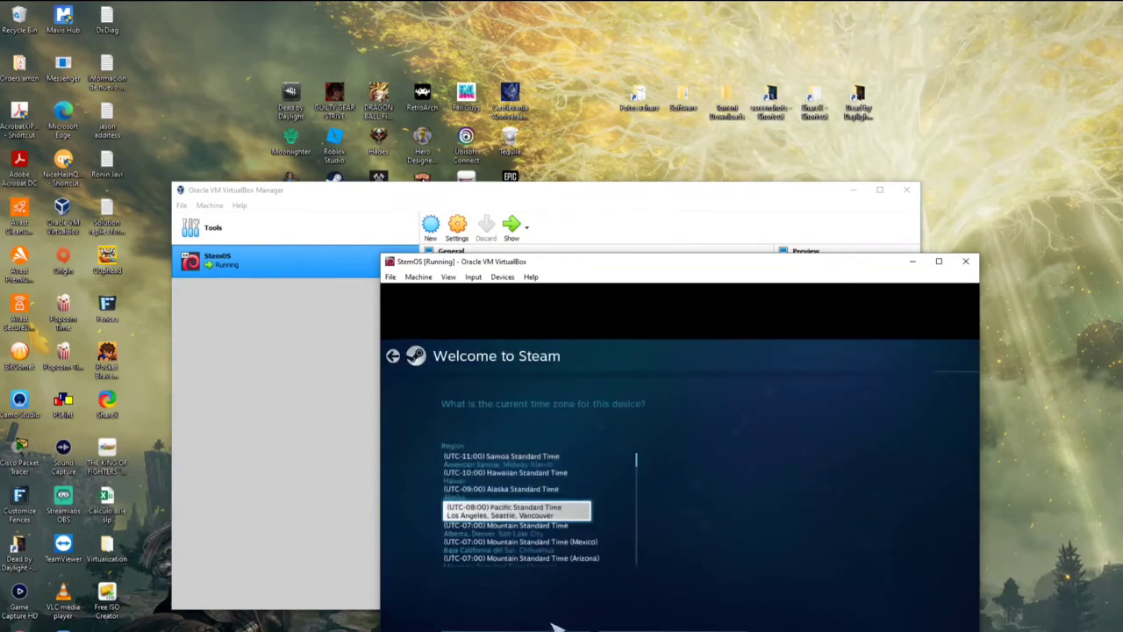
{"action": "scroll", "coordinate": [579, 518], "scroll_direction": "down", "scroll_amount": 3}
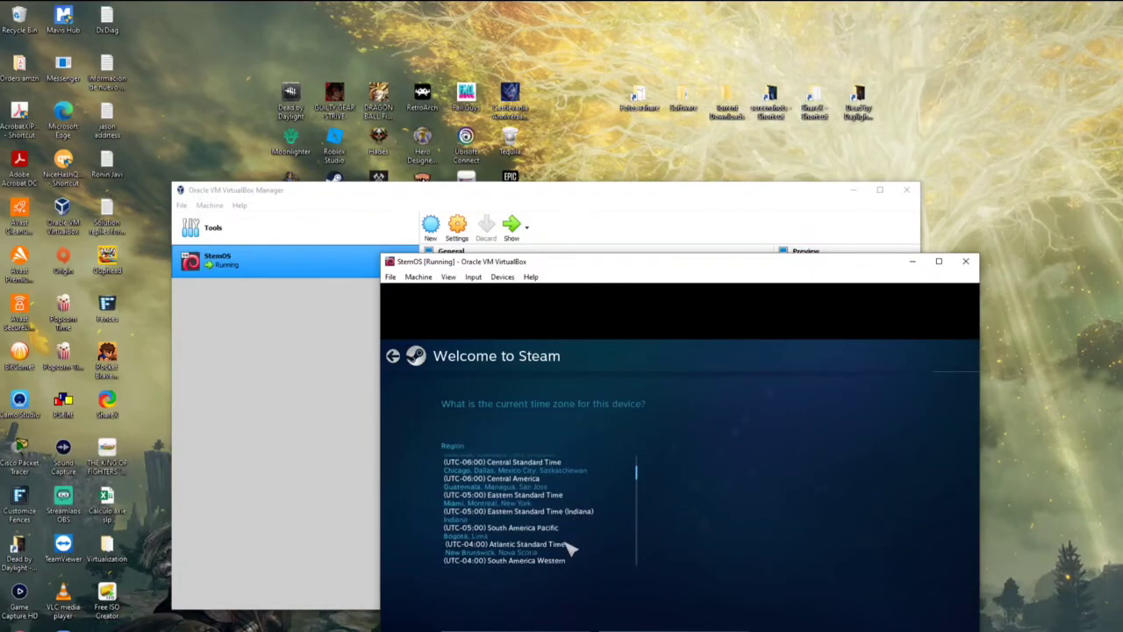
{"action": "scroll", "coordinate": [570, 548], "scroll_direction": "up", "scroll_amount": 2}
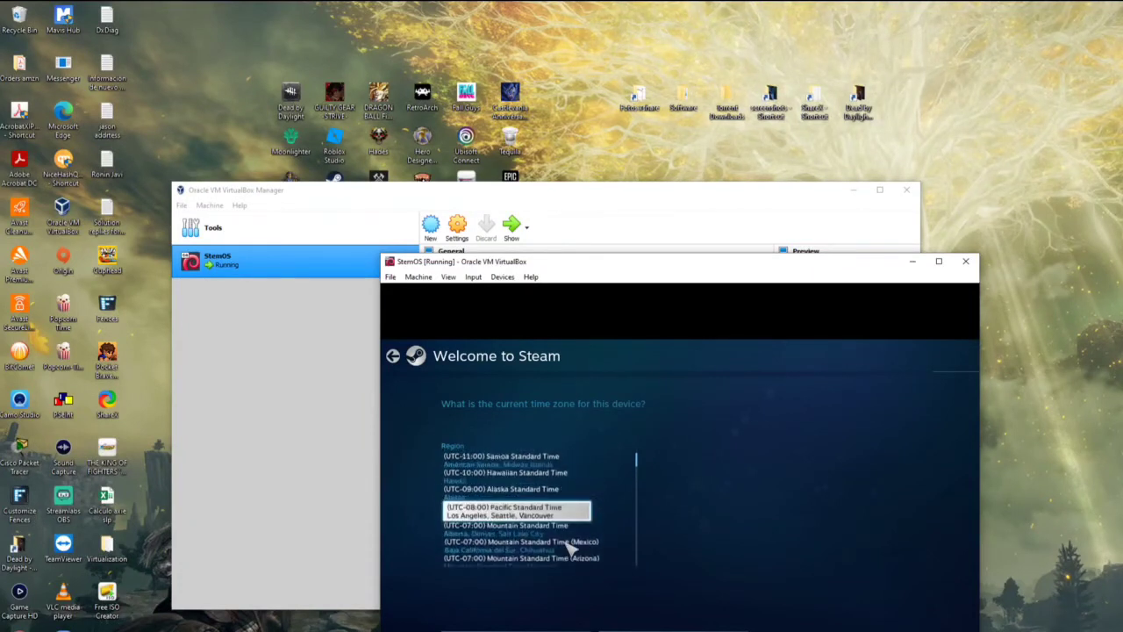
{"action": "scroll", "coordinate": [570, 548], "scroll_direction": "down", "scroll_amount": 2}
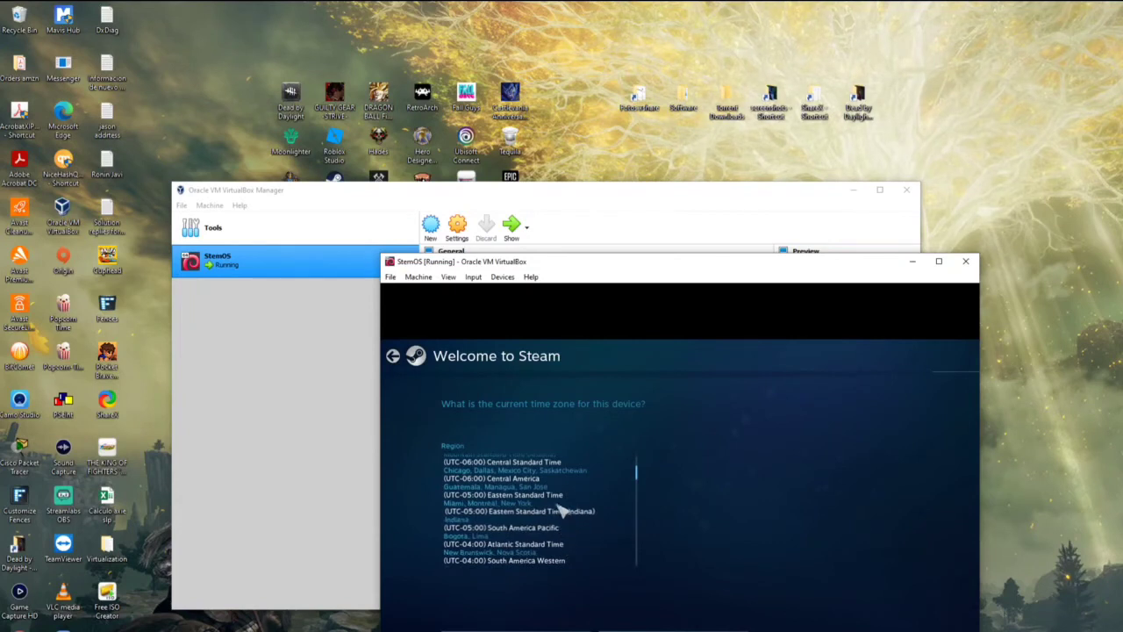
{"action": "scroll", "coordinate": [568, 494], "scroll_direction": "up", "scroll_amount": 3}
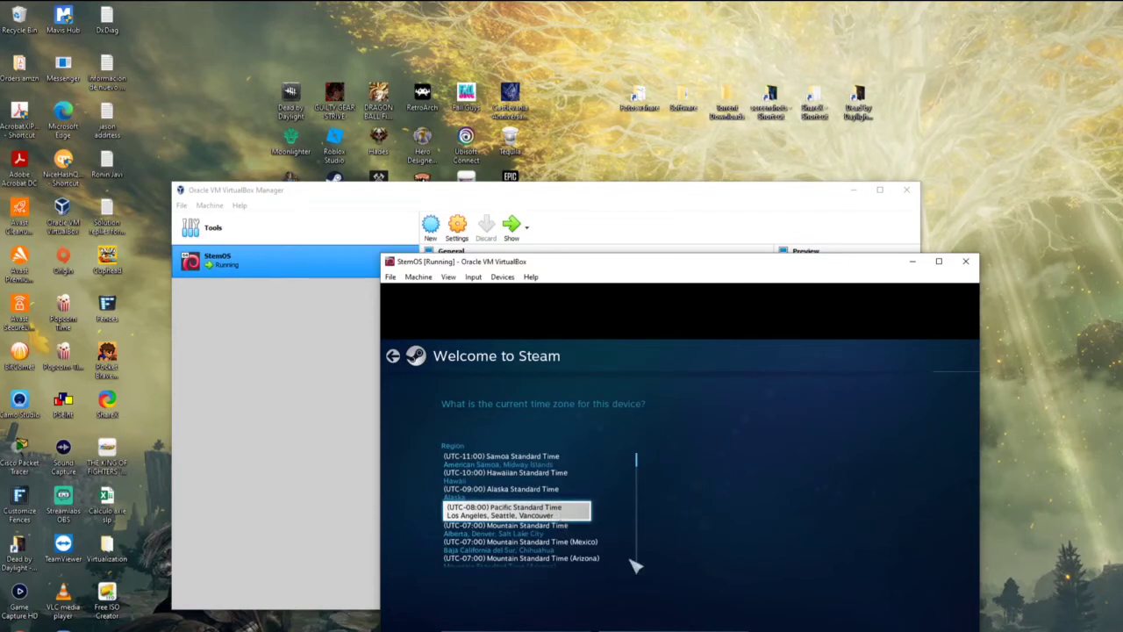
{"action": "left_click", "coordinate": [553, 630]}
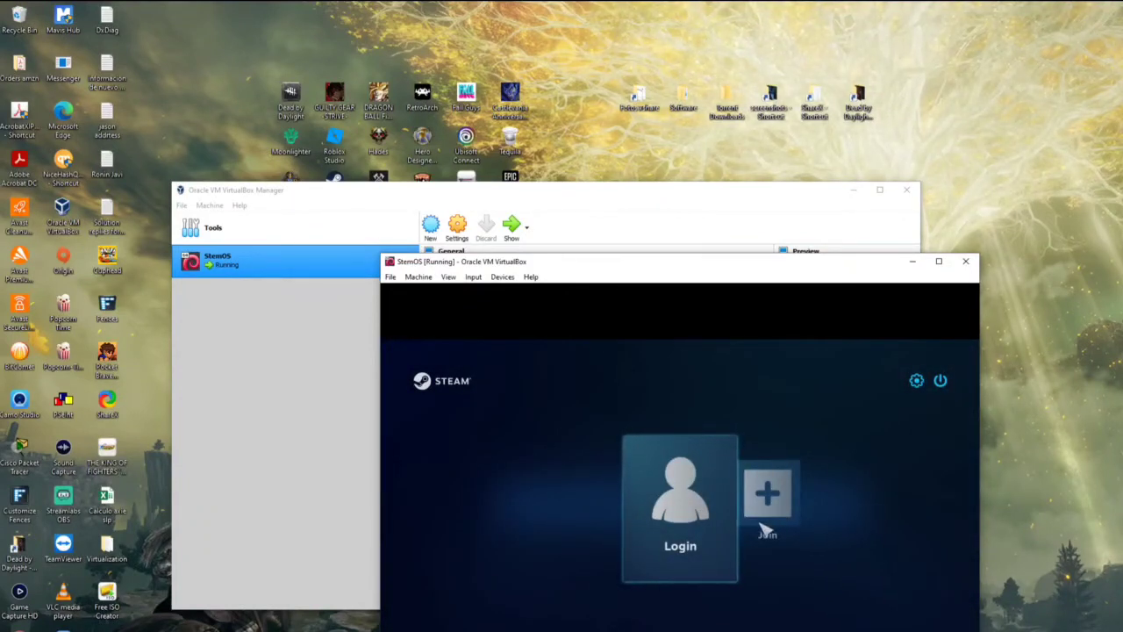
- Log in to Steam with the existing account
{"action": "left_click", "coordinate": [700, 539]}
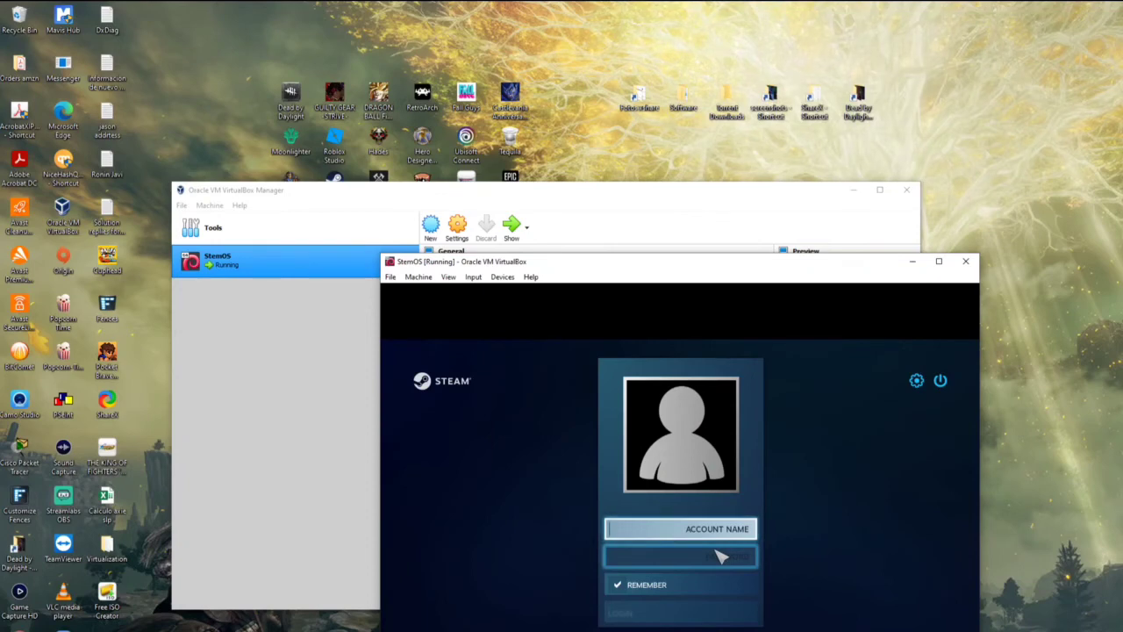
{"action": "key", "text": "alt+Tab"}
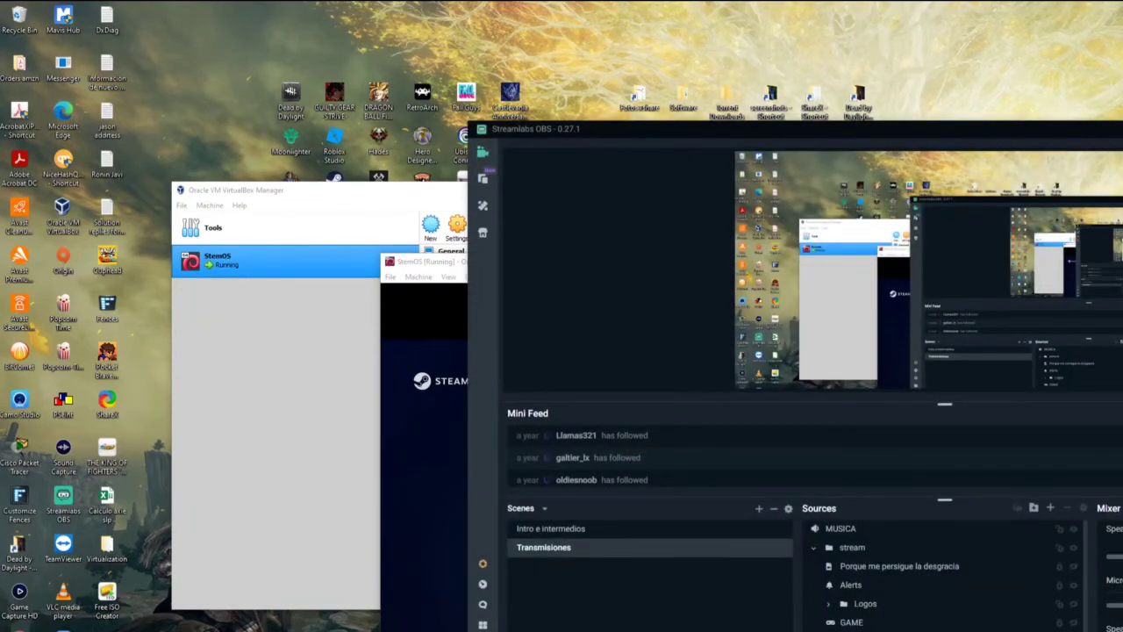
{"action": "key", "text": "alt+Tab"}
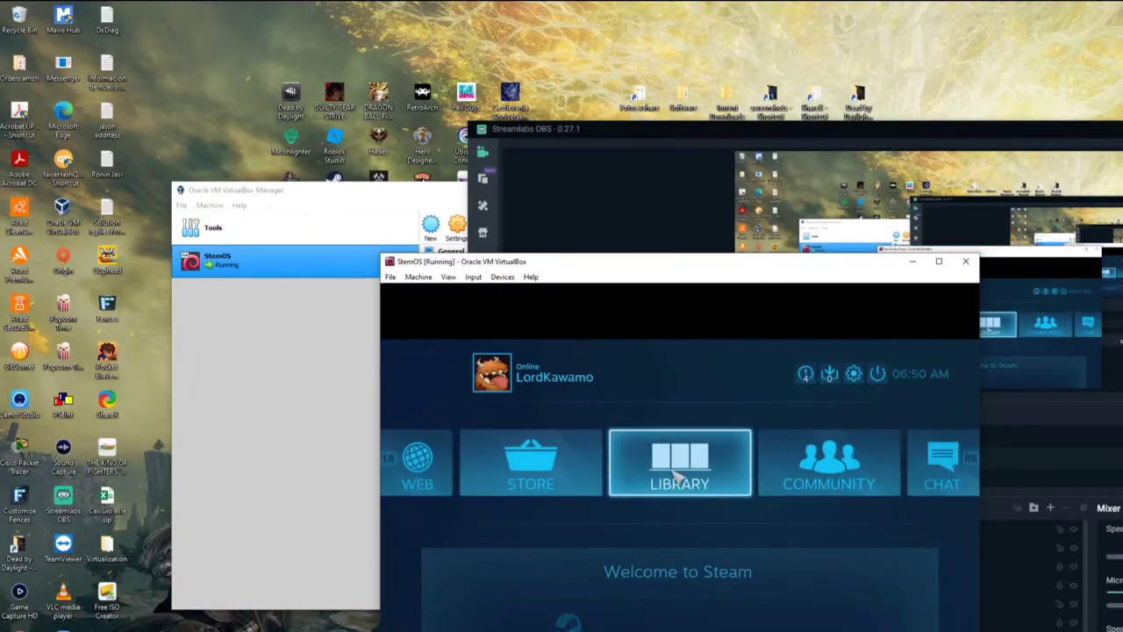
- Open the Steam library and look through its game categories
{"action": "left_click", "coordinate": [678, 474]}
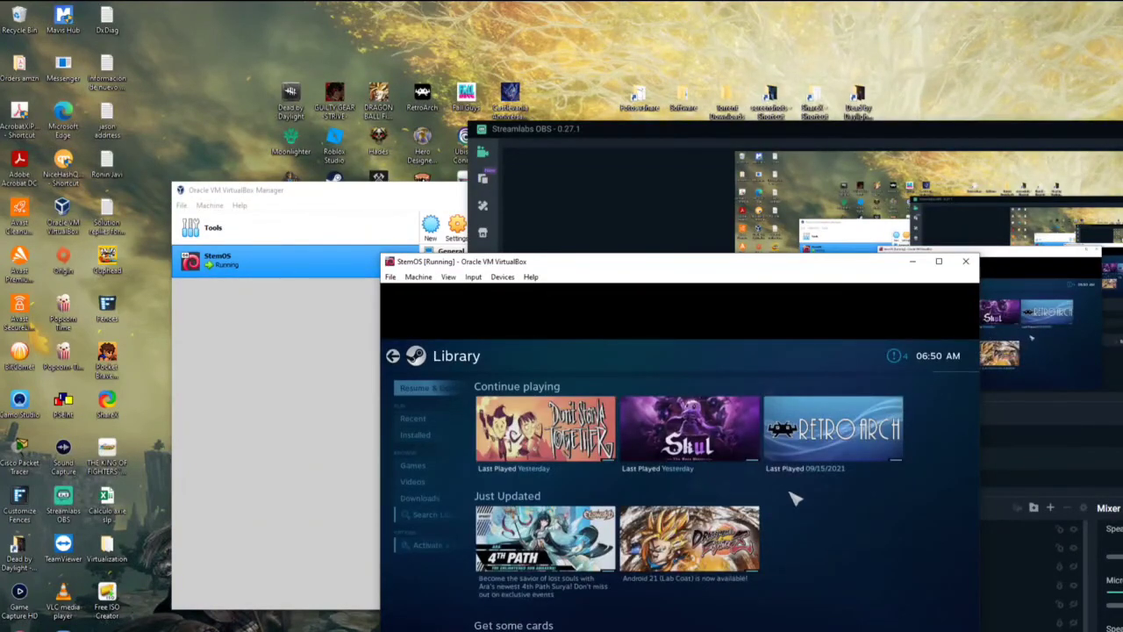
{"action": "scroll", "coordinate": [839, 533], "scroll_direction": "down", "scroll_amount": 4}
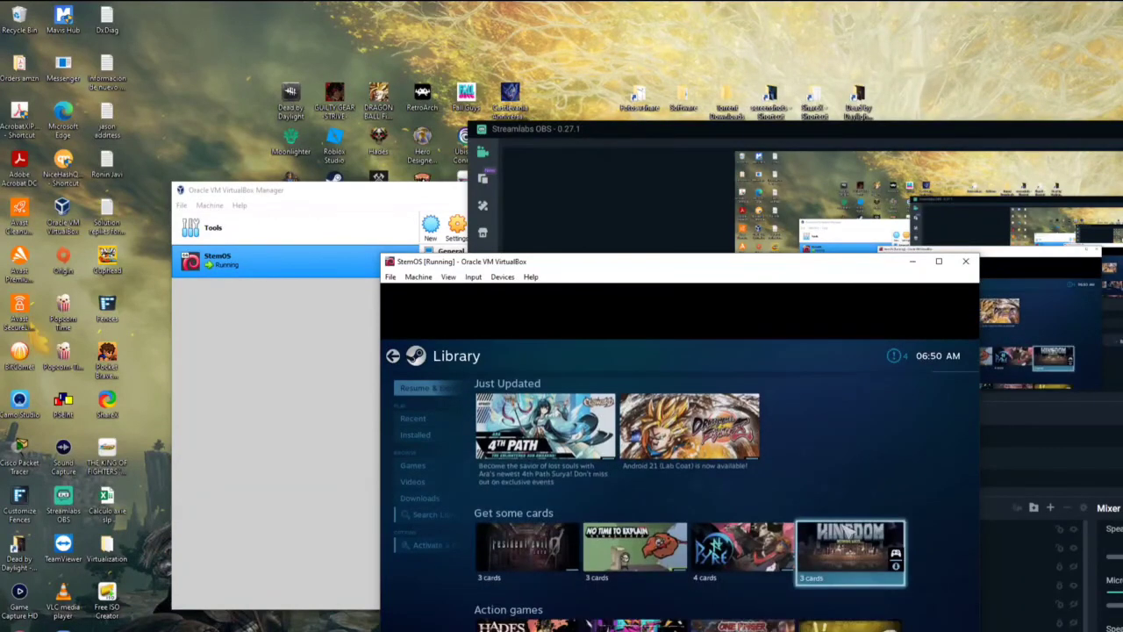
{"action": "scroll", "coordinate": [849, 544], "scroll_direction": "up", "scroll_amount": 3}
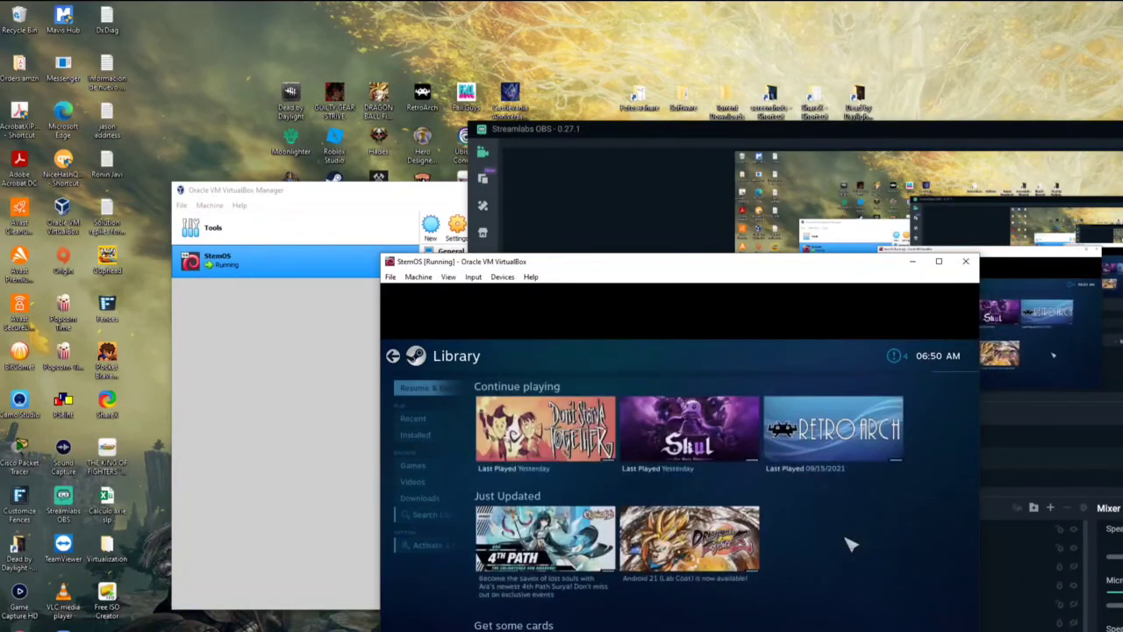
{"action": "scroll", "coordinate": [849, 544], "scroll_direction": "down", "scroll_amount": 5}
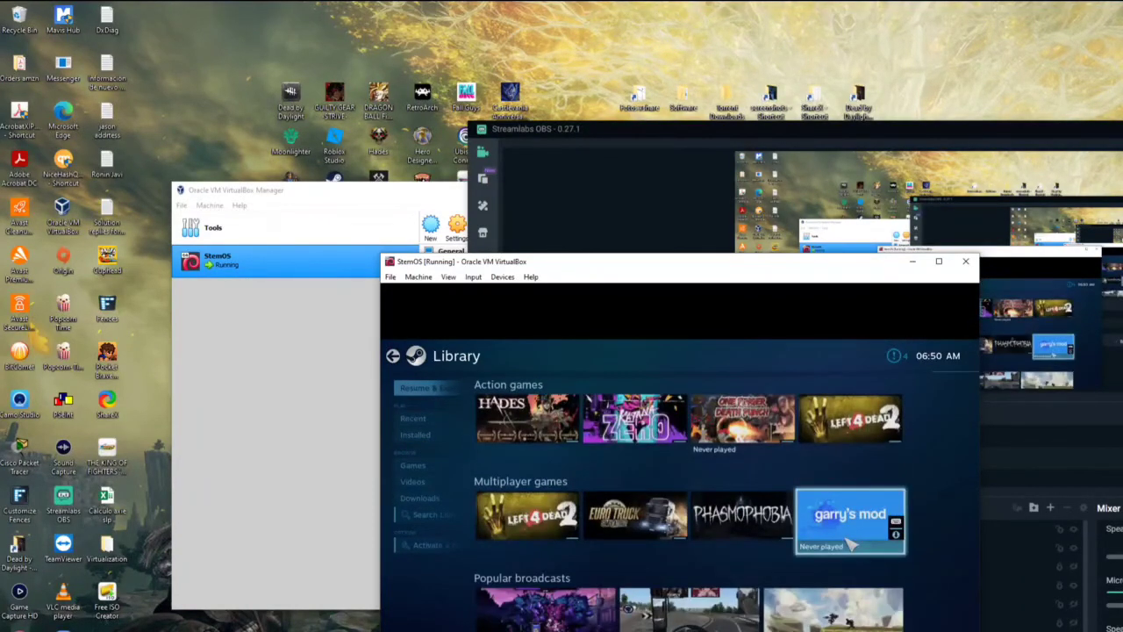
{"action": "scroll", "coordinate": [849, 544], "scroll_direction": "up", "scroll_amount": 5}
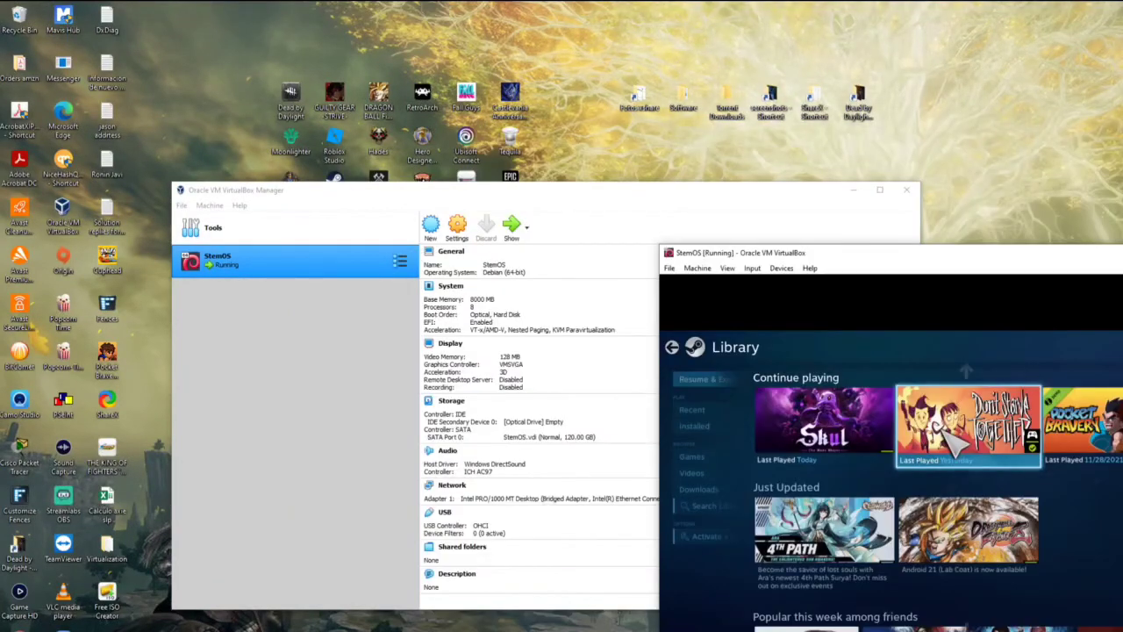
- Launch Don't Starve Together from the library using the regular Play Don't Starve Together launch option instead of 32 Bit
{"action": "left_click", "coordinate": [952, 439]}
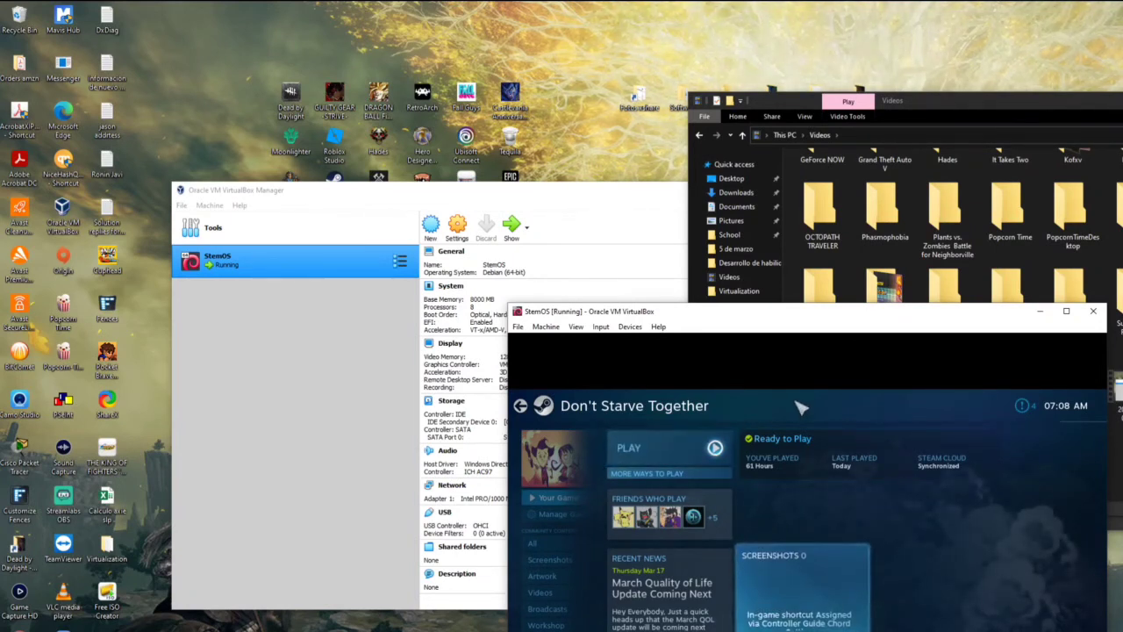
{"action": "left_click", "coordinate": [653, 456]}
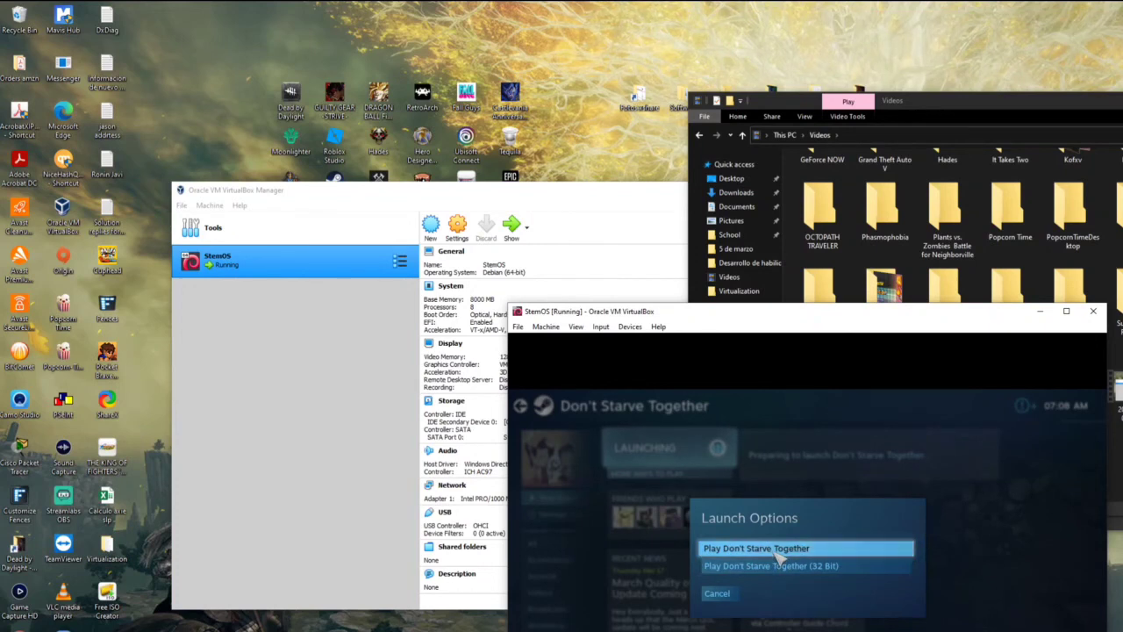
{"action": "left_click", "coordinate": [777, 551]}
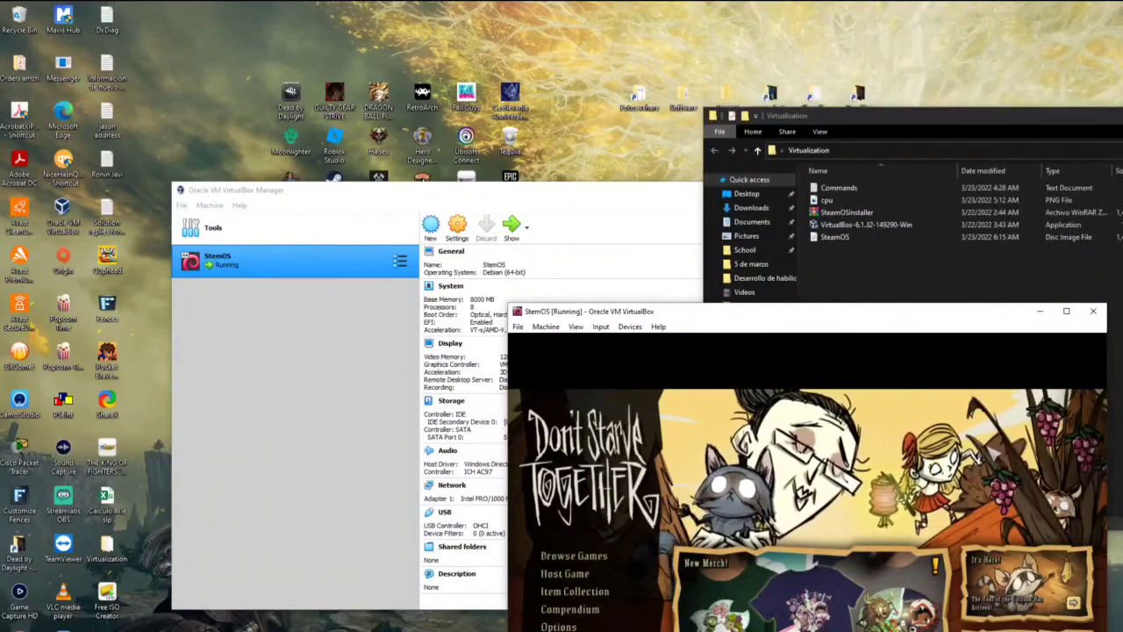
{"action": "left_click", "coordinate": [513, 566]}
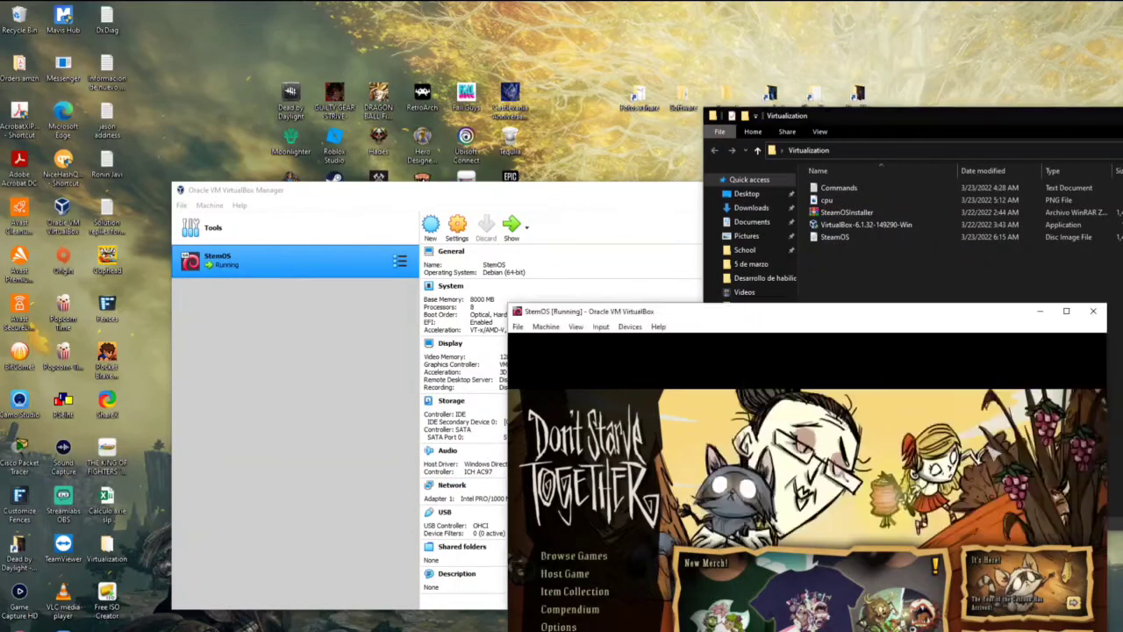